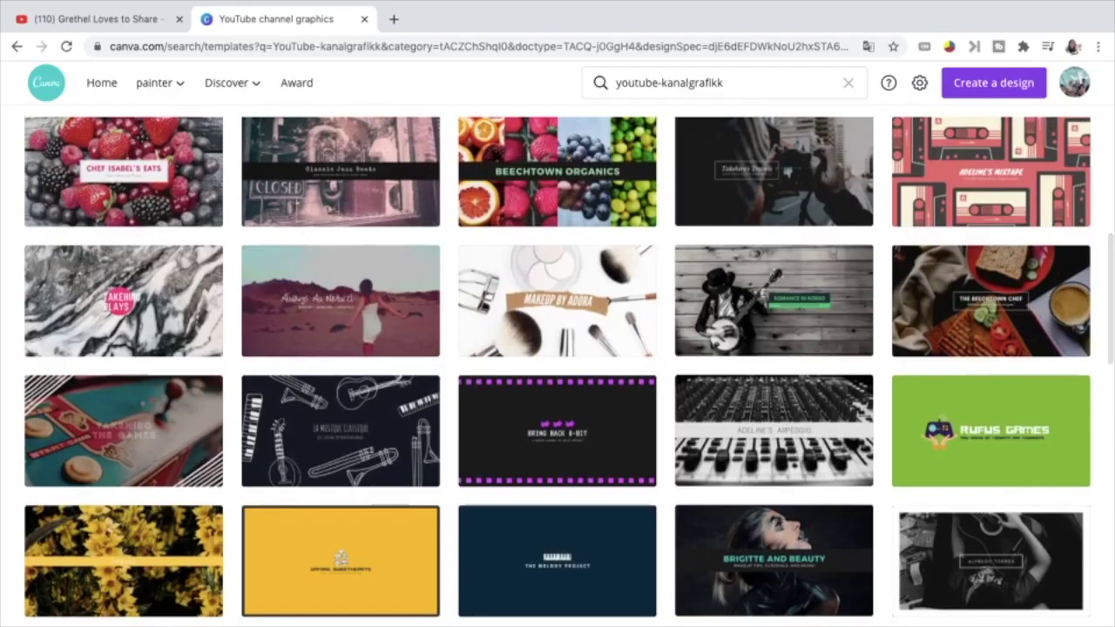
# - Look through the YouTube channel graphics templates and the recommended design types on the home page
pyautogui.scroll(5, 557, 371)
pyautogui.scroll(6, 557, 371)
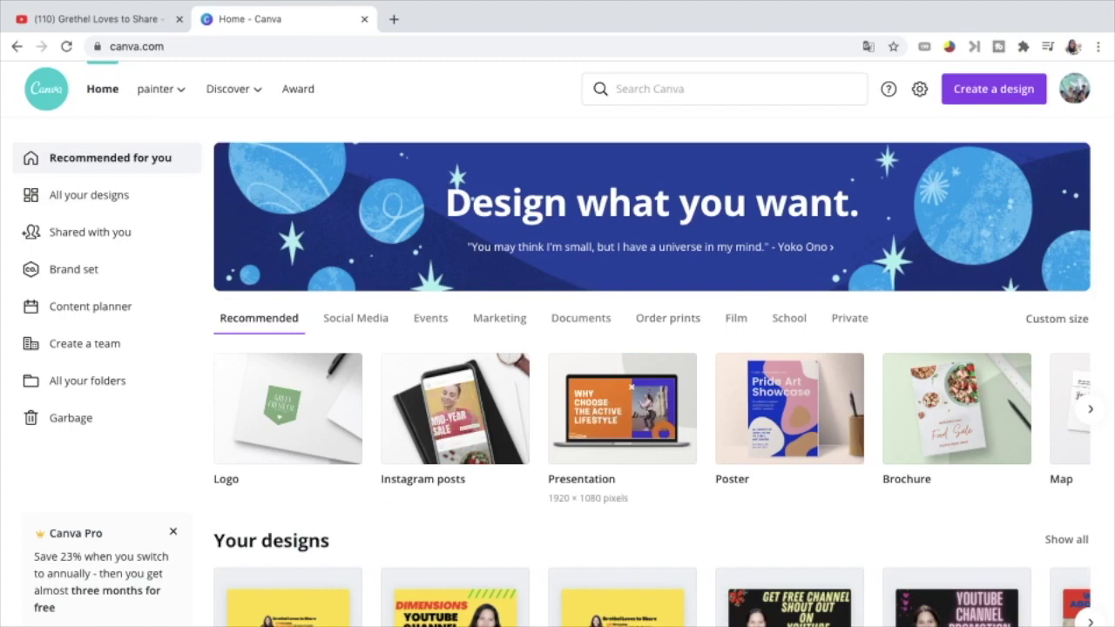
pyautogui.hscroll(3, 736, 409)
pyautogui.hscroll(2, 732, 410)
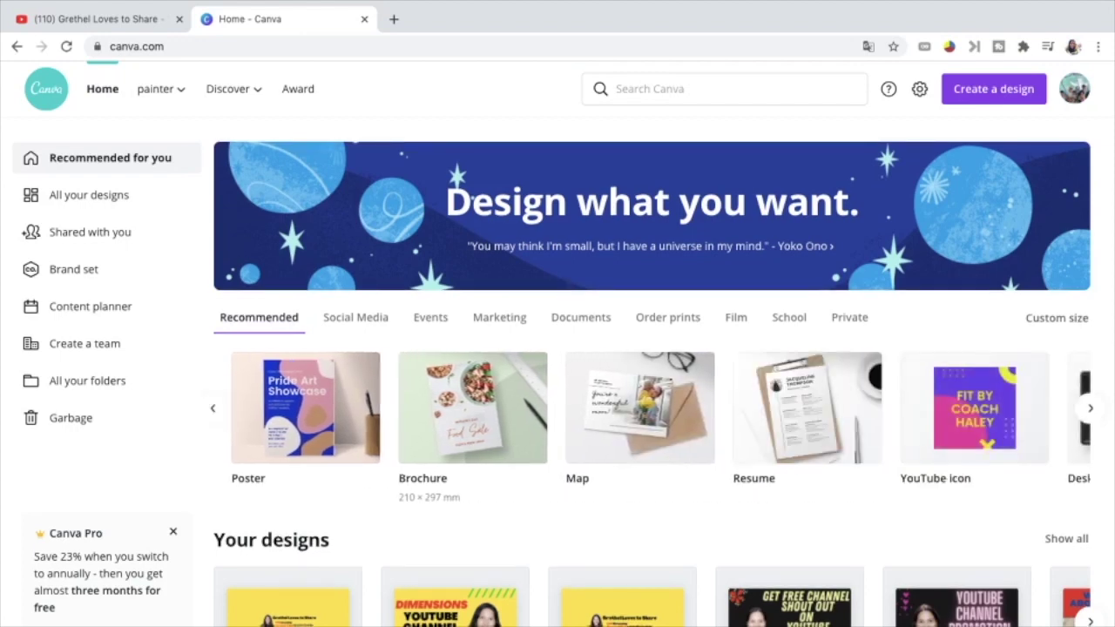
pyautogui.hscroll(3, 750, 410)
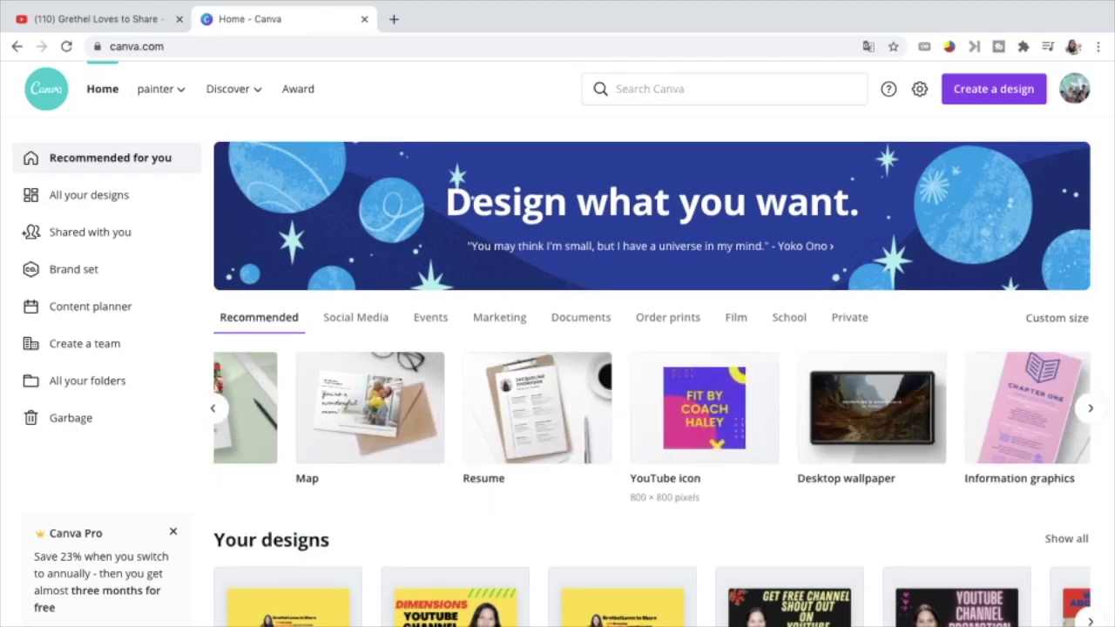
pyautogui.hscroll(4, 680, 409)
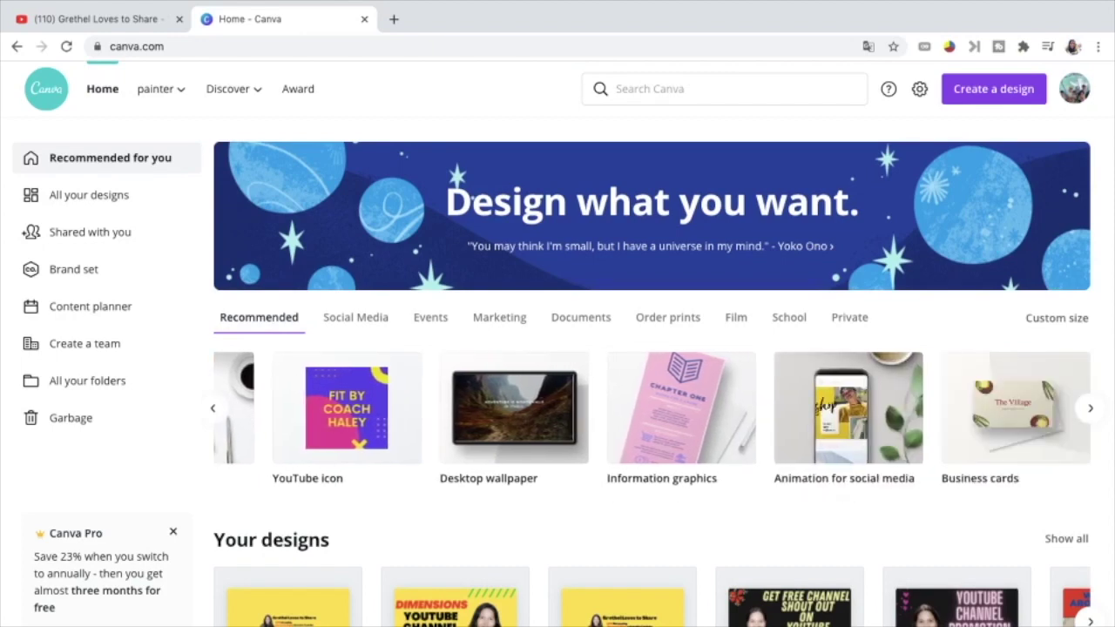
pyautogui.hscroll(-10, 828, 408)
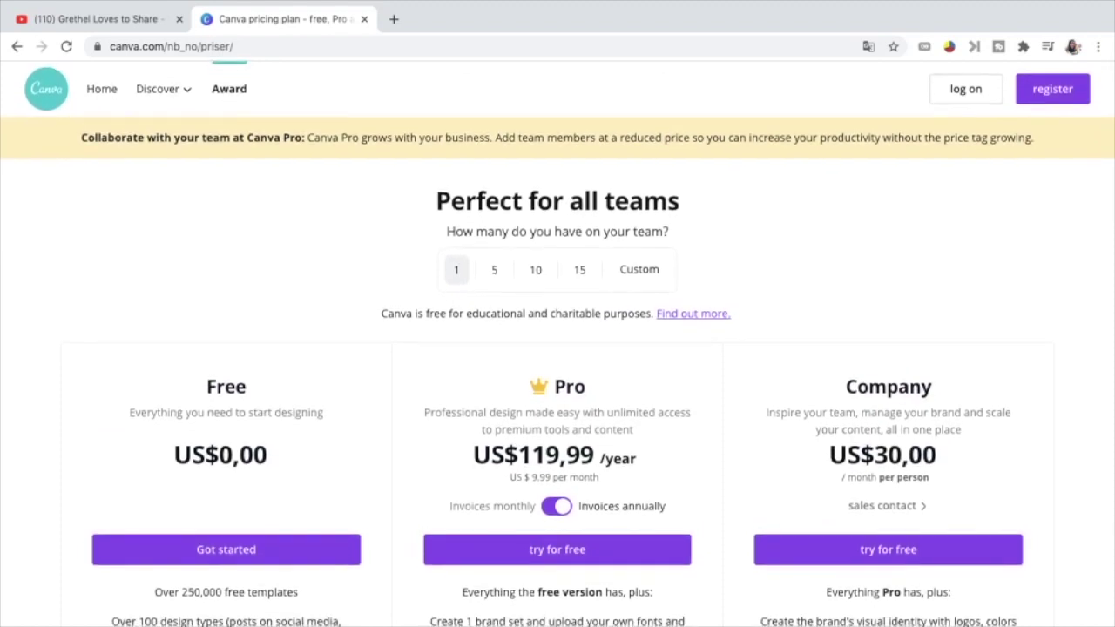
# - Review the prices and included features of the Free, Pro and Company plans
pyautogui.scroll(-3, 558, 343)
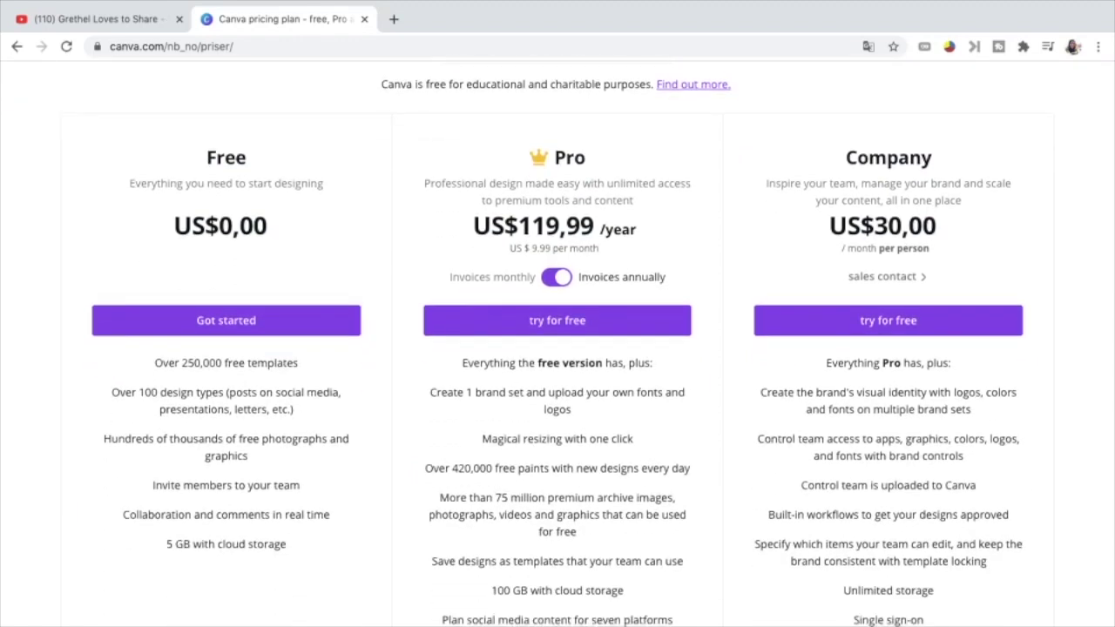
pyautogui.scroll(1, 558, 343)
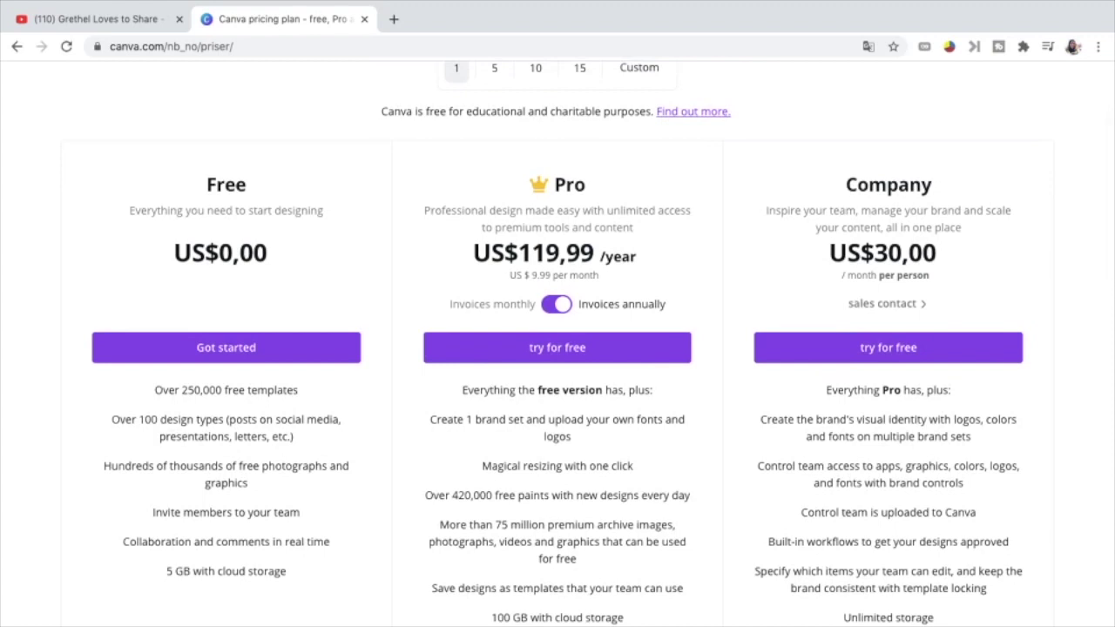
pyautogui.scroll(1, 557, 343)
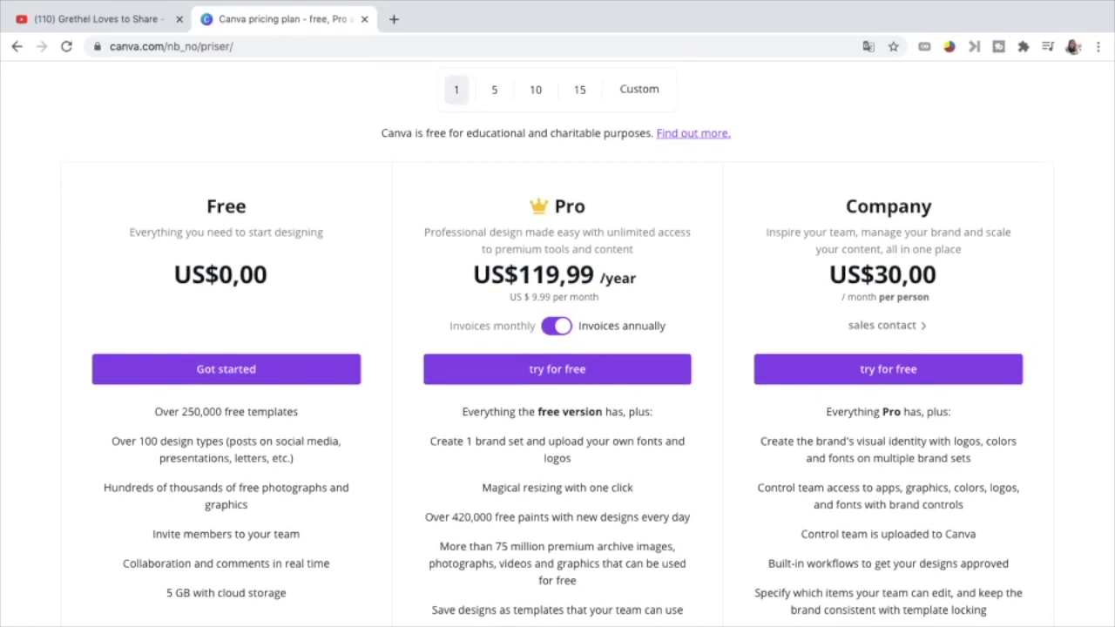
pyautogui.scroll(3, 558, 344)
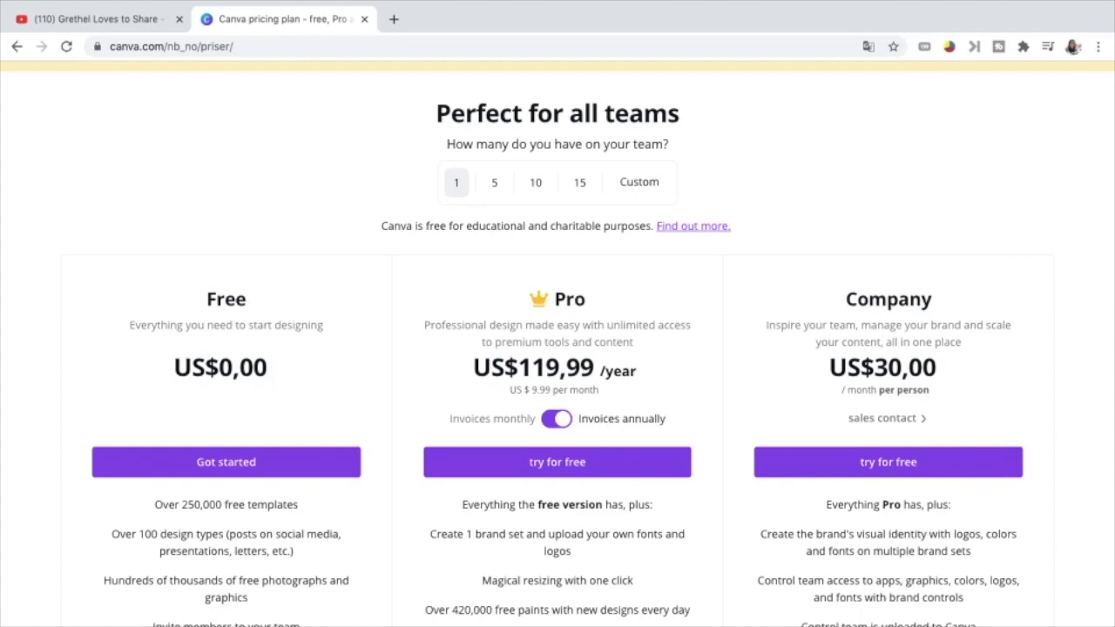
pyautogui.scroll(-1, 557, 348)
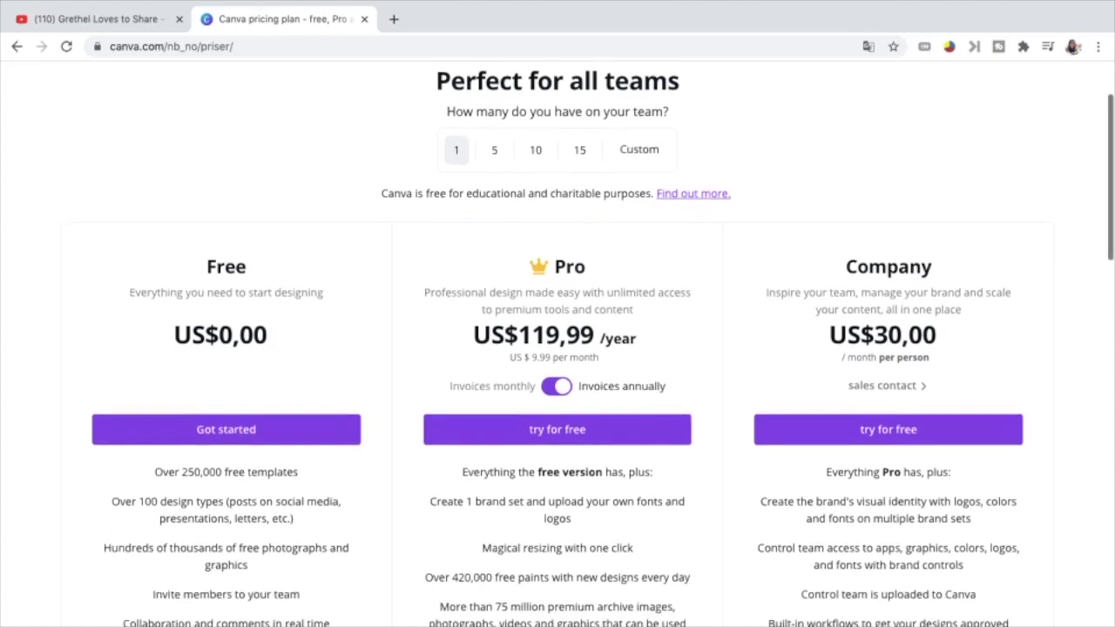
pyautogui.scroll(1, 558, 348)
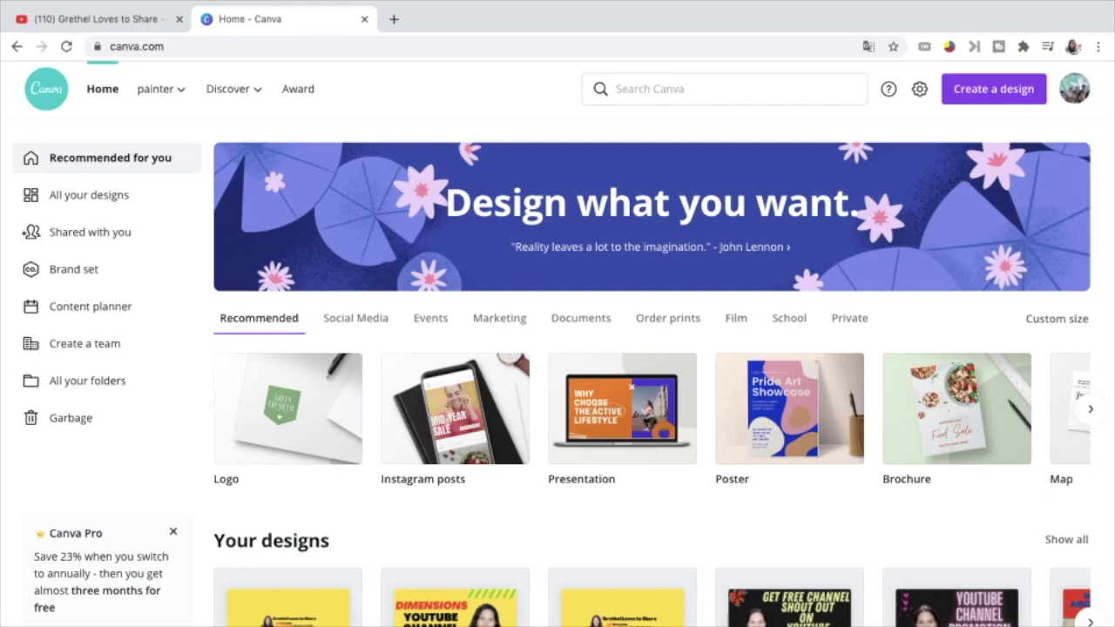
# - Search for "youtube" and open the suggested YouTube channel graphics templates at 2560 × 1440 pixels
pyautogui.click(663, 88)
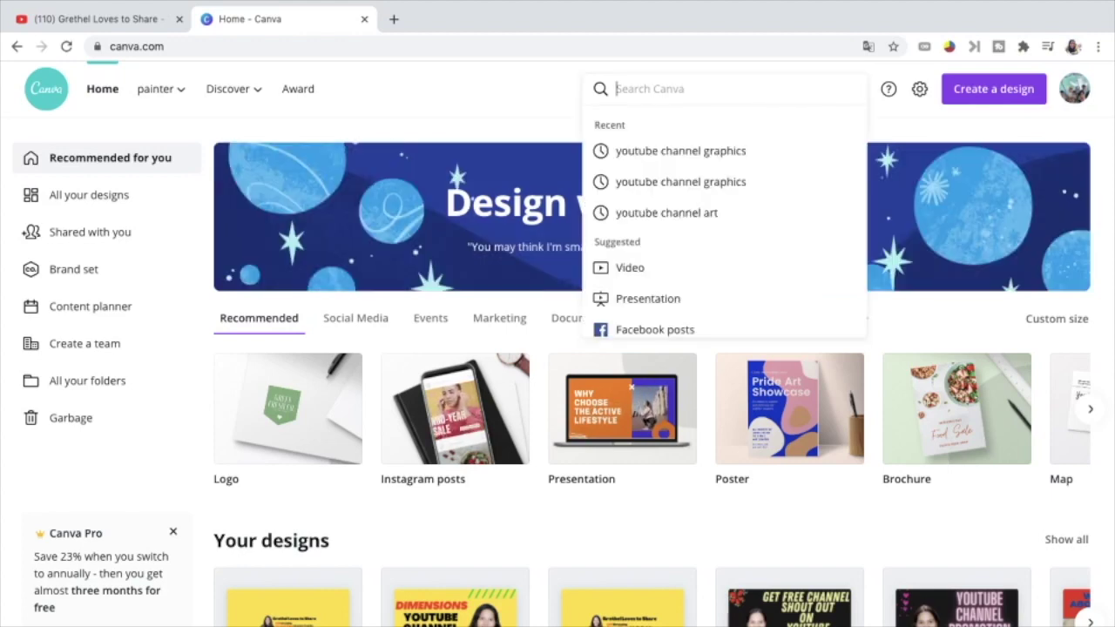
pyautogui.write('youtube')
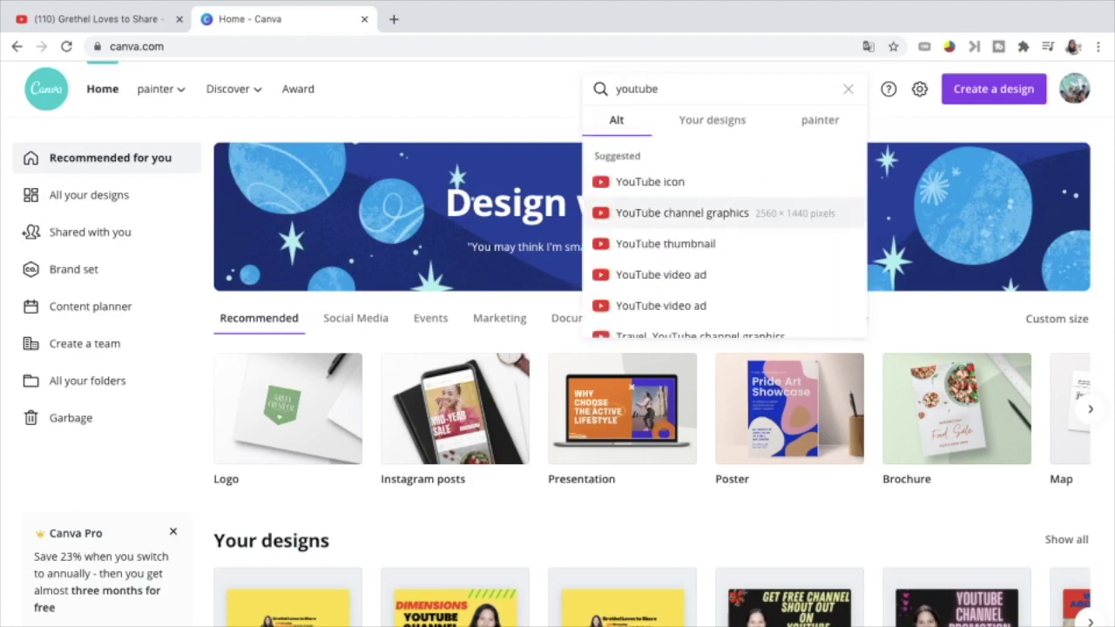
pyautogui.press('Return')
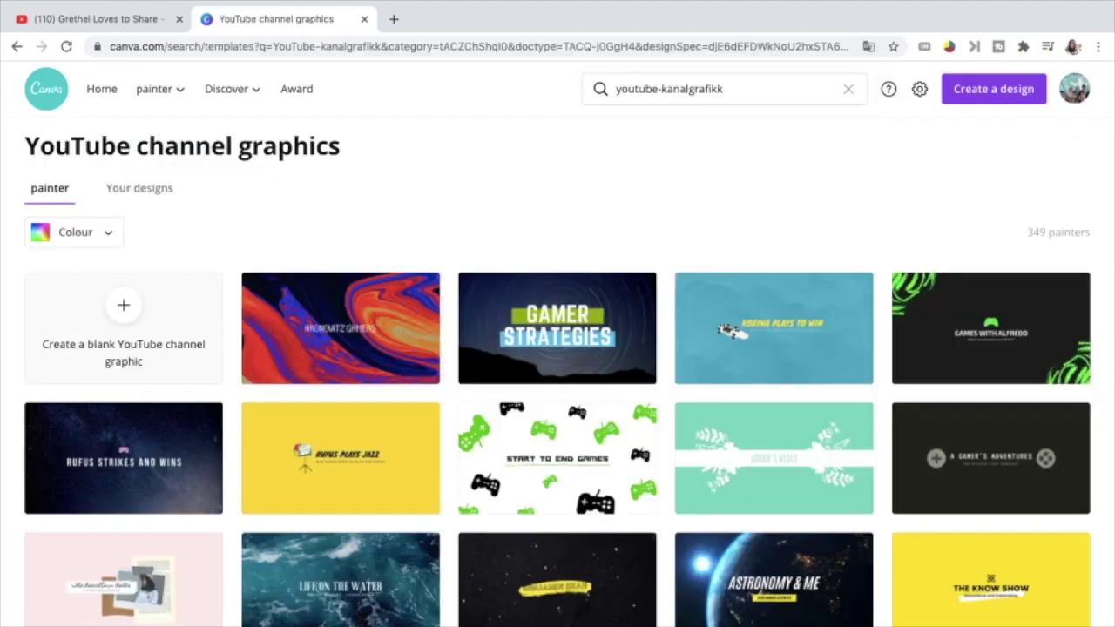
# - Examine the available YouTube channel graphics templates for different channel themes
pyautogui.scroll(-2, 557, 392)
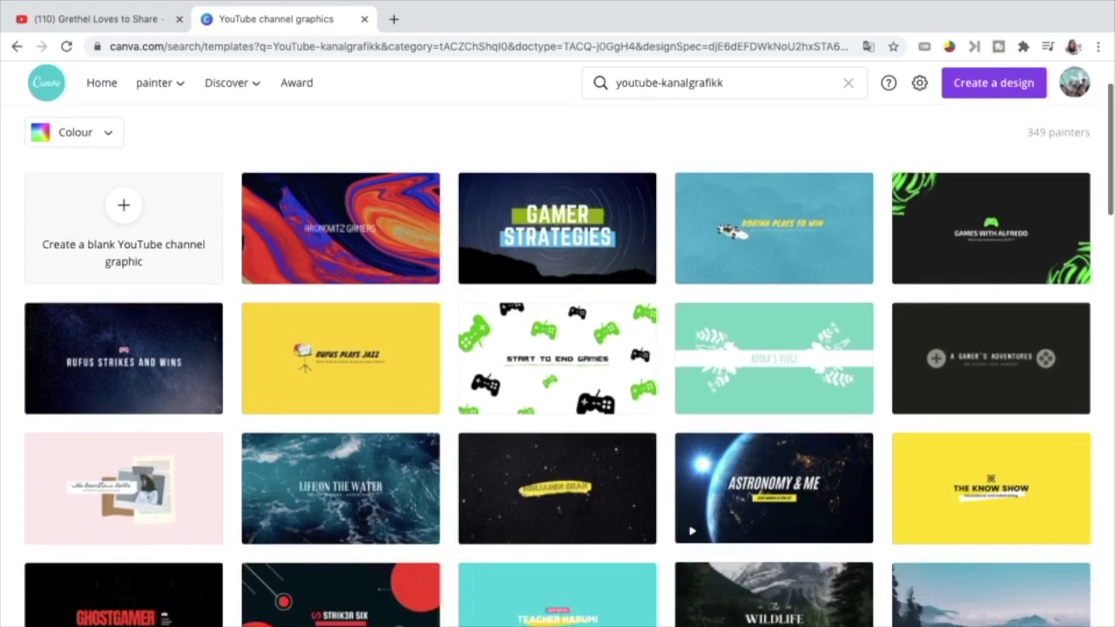
pyautogui.scroll(-3, 557, 373)
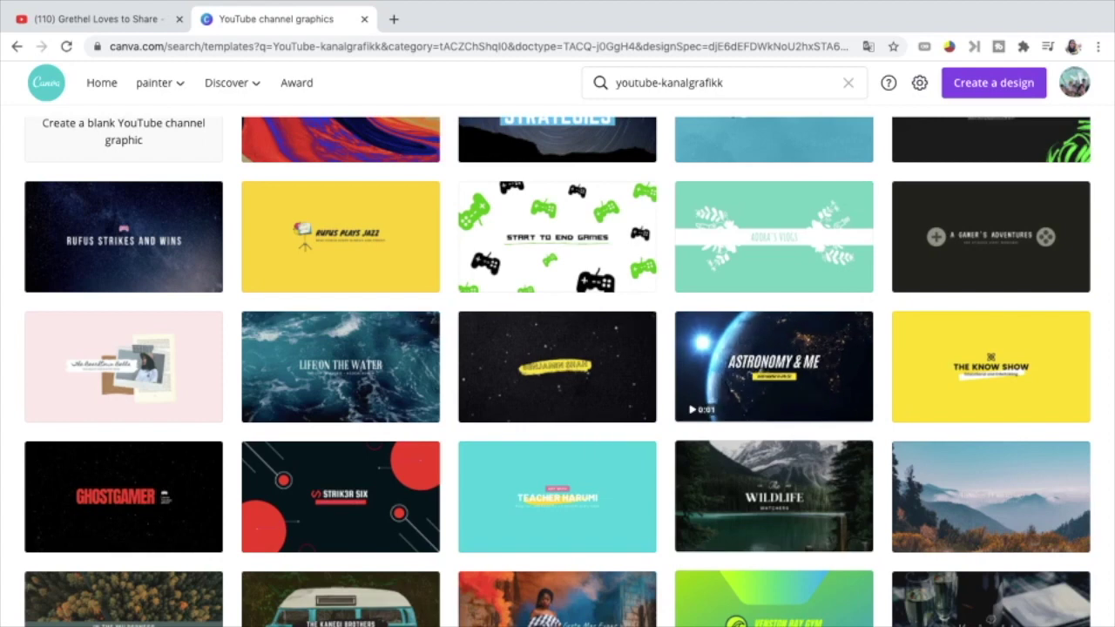
pyautogui.scroll(-3, 558, 373)
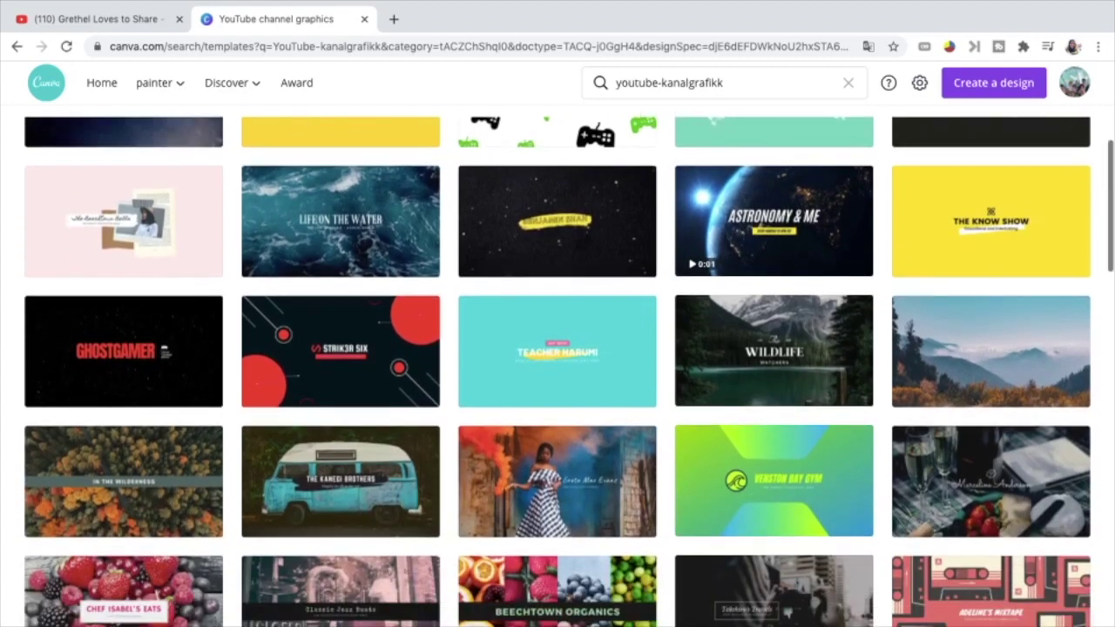
pyautogui.scroll(-4, 558, 372)
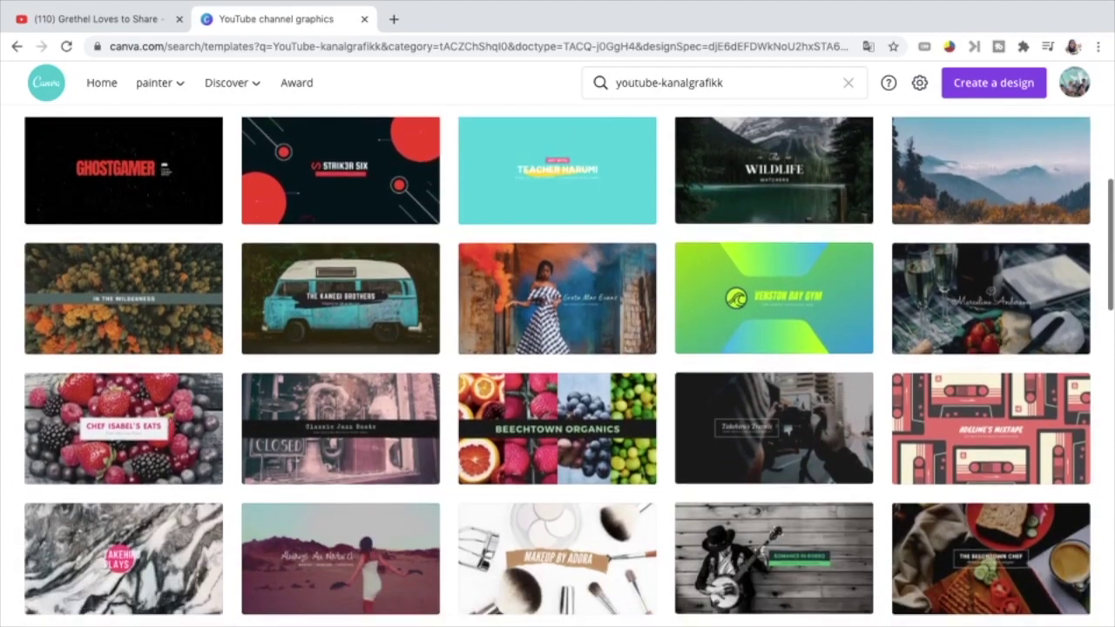
pyautogui.scroll(-1, 557, 373)
pyautogui.moveTo(558, 409)
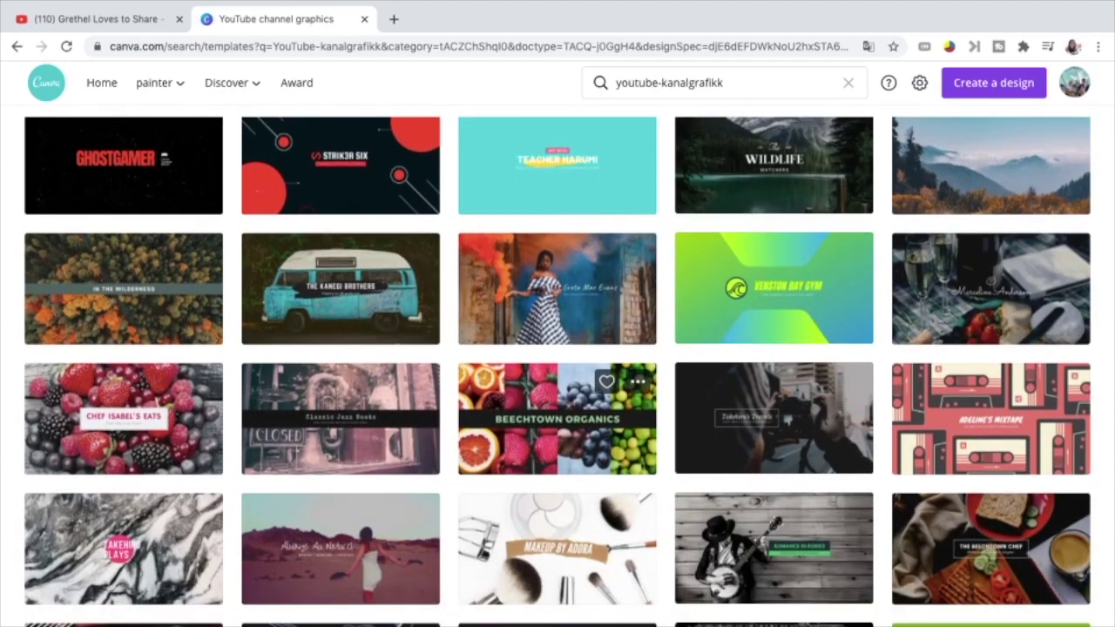
pyautogui.scroll(-3, 558, 373)
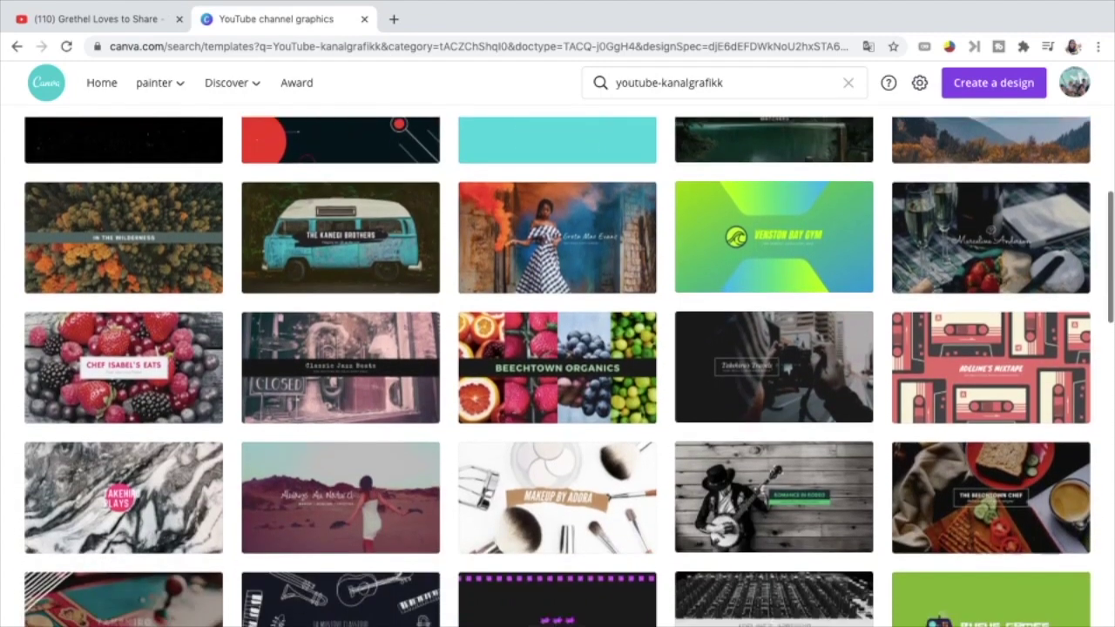
pyautogui.scroll(-5, 558, 373)
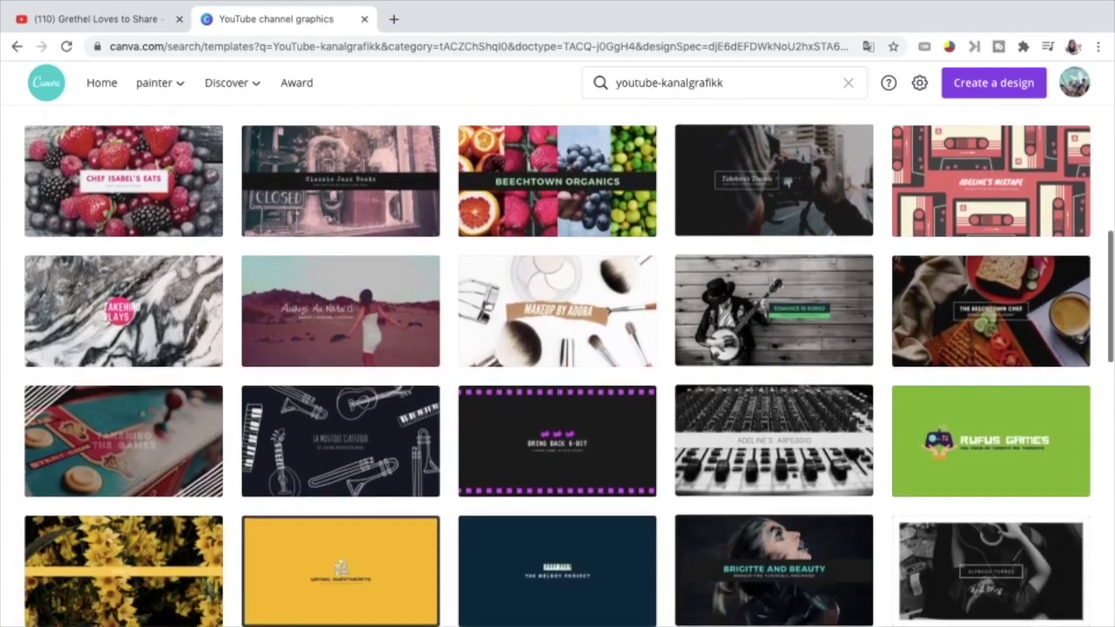
pyautogui.scroll(5, 558, 373)
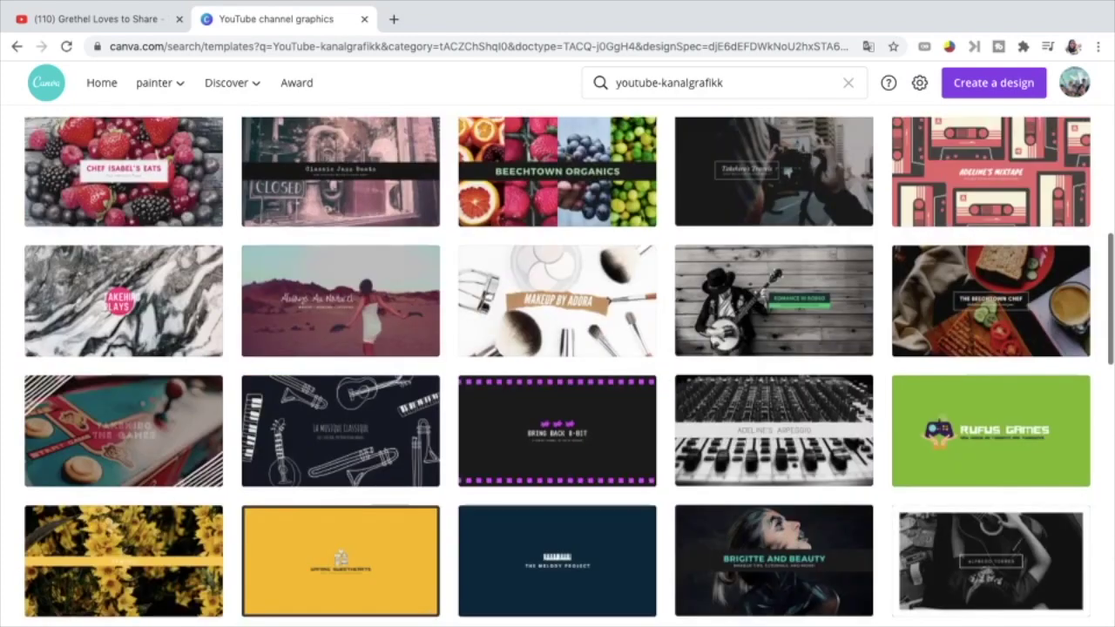
pyautogui.scroll(6, 558, 373)
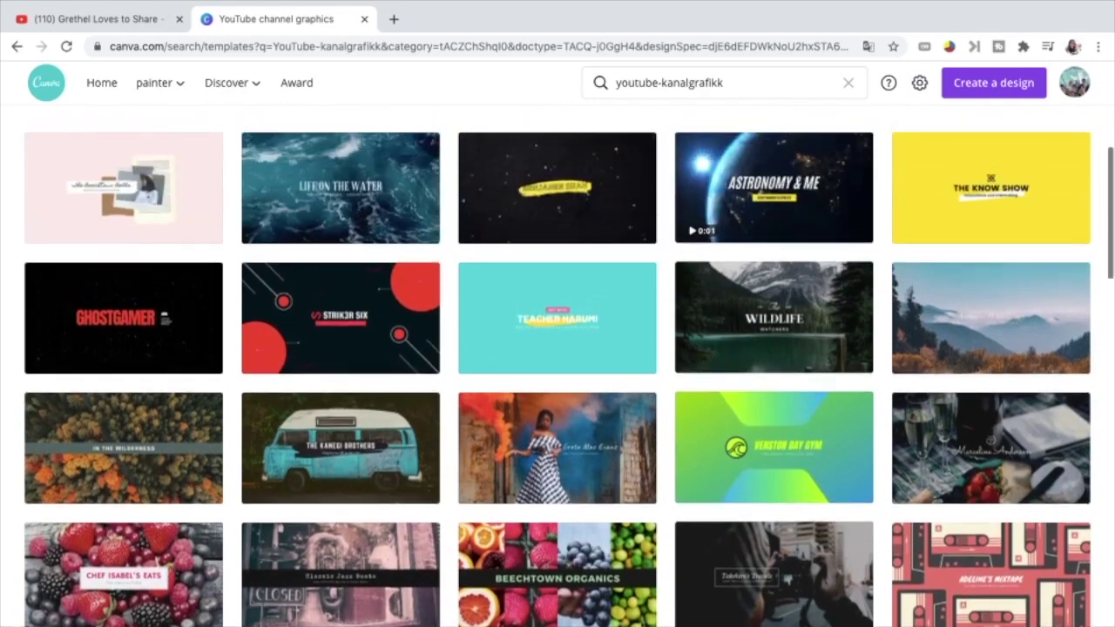
pyautogui.scroll(2, 557, 373)
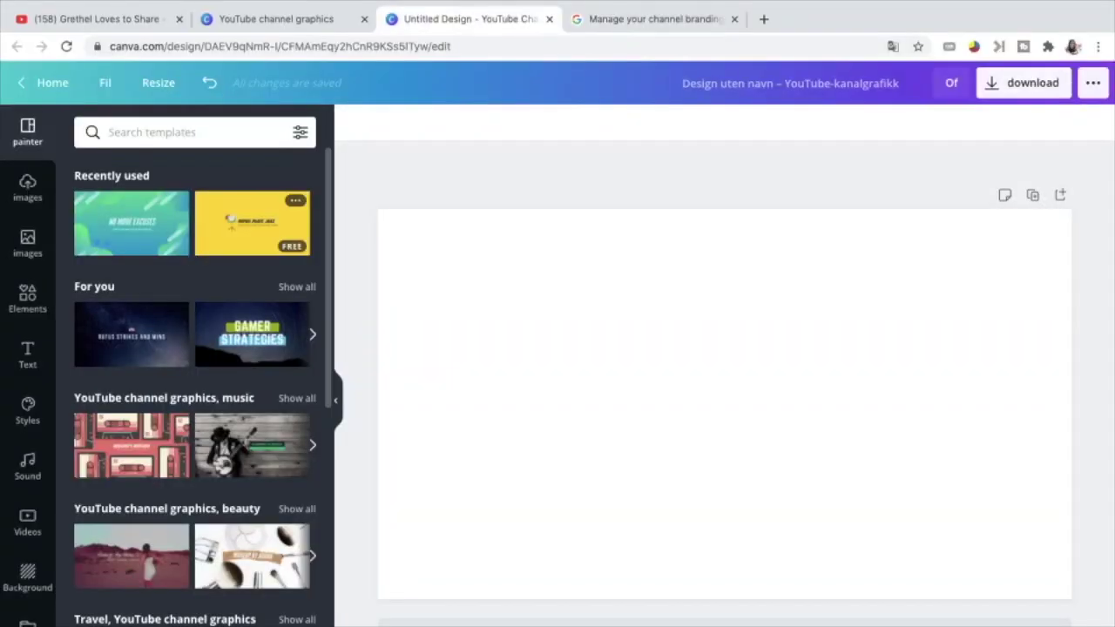
# - Add a square shape to the blank channel graphic and stretch it to 2048 px wide
pyautogui.click(27, 299)
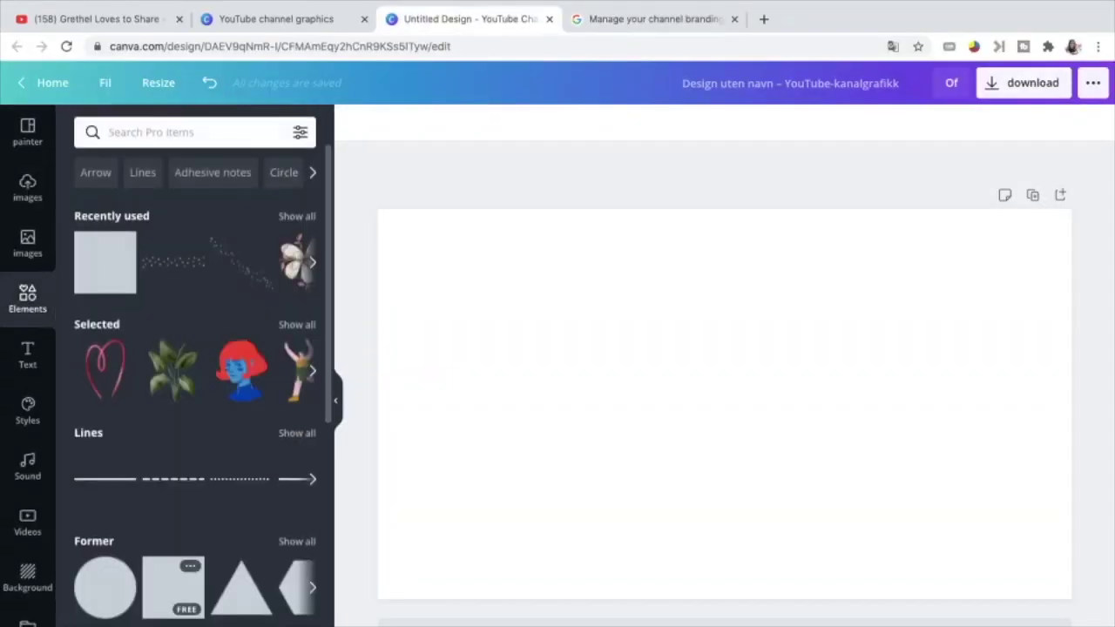
pyautogui.click(172, 585)
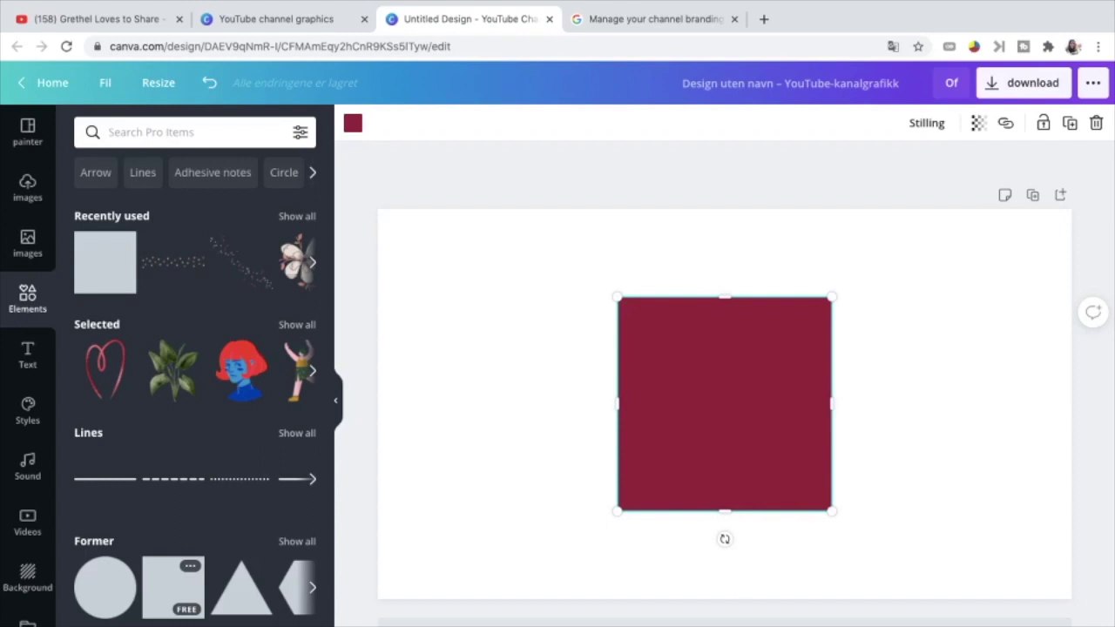
pyautogui.moveTo(618, 403); pyautogui.dragTo(431, 440)
pyautogui.moveTo(831, 403); pyautogui.dragTo(985, 427)
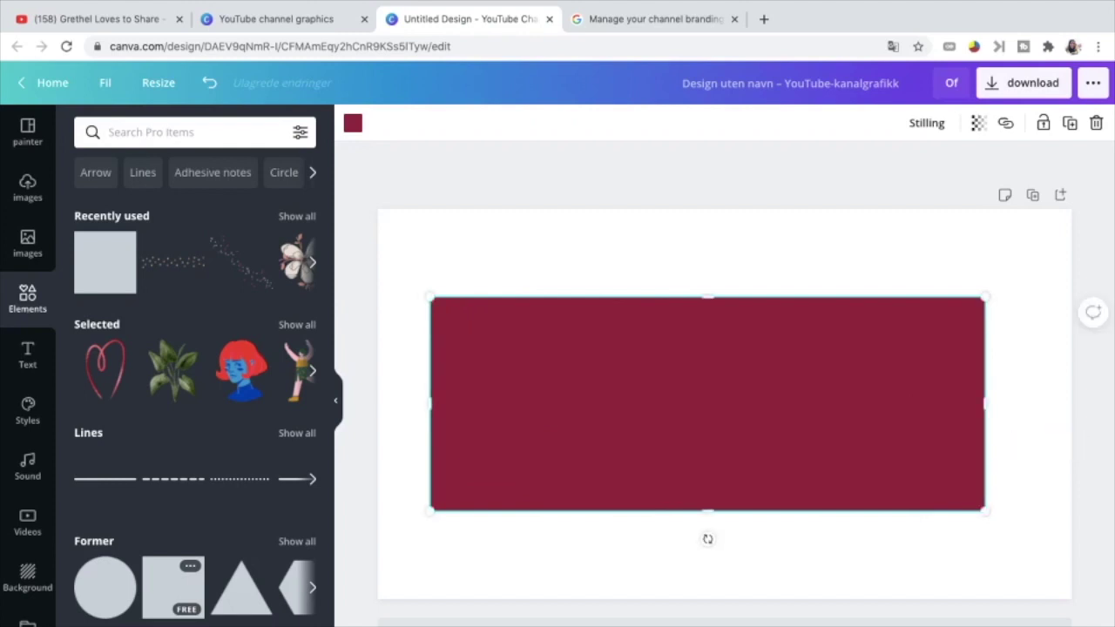
pyautogui.moveTo(985, 512); pyautogui.dragTo(985, 512)
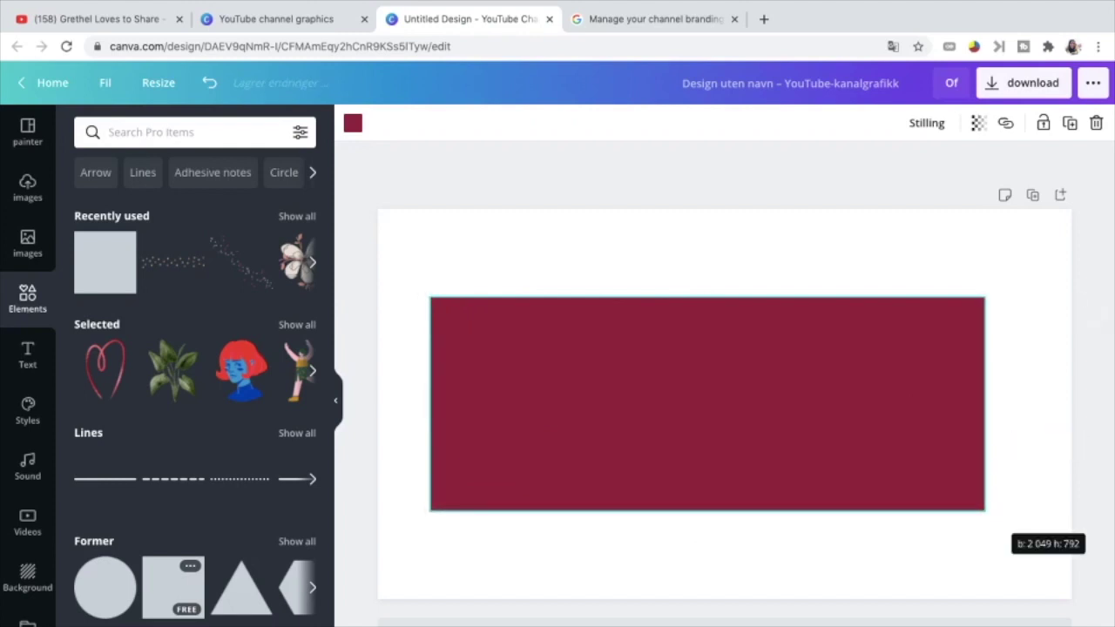
pyautogui.moveTo(985, 427); pyautogui.dragTo(986, 427)
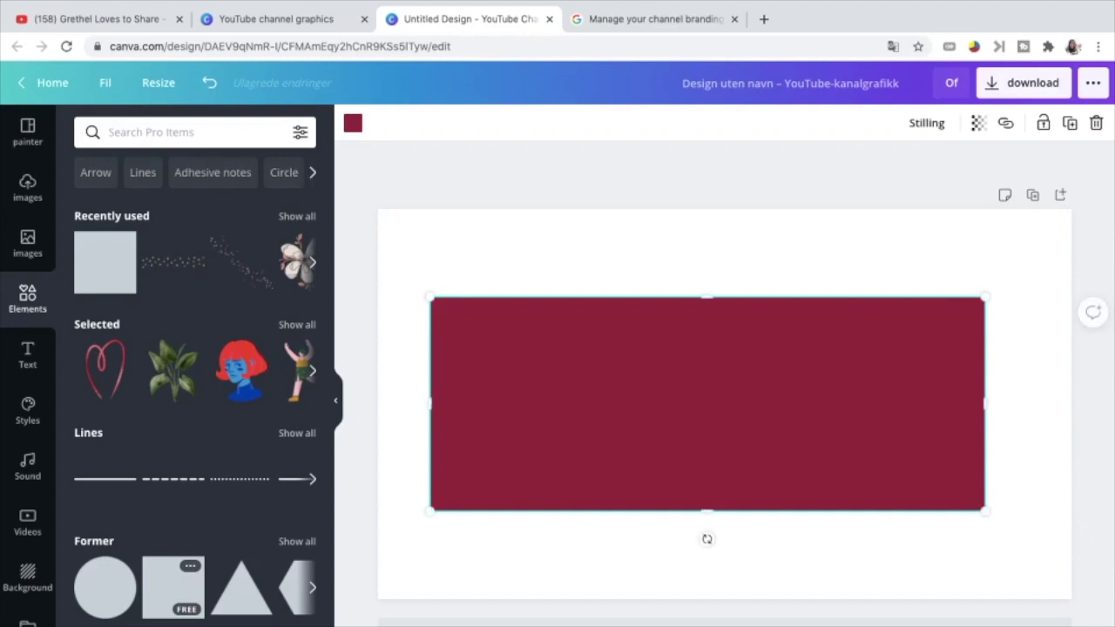
# - Set the dark red rectangle's height to 1152 px and centre it on the canvas
pyautogui.moveTo(706, 298); pyautogui.dragTo(706, 253)
pyautogui.moveTo(707, 510); pyautogui.dragTo(707, 559)
pyautogui.moveTo(707, 254)
pyautogui.mouseDown()
pyautogui.moveTo(707, 236)
pyautogui.moveTo(707, 249)
pyautogui.mouseUp()
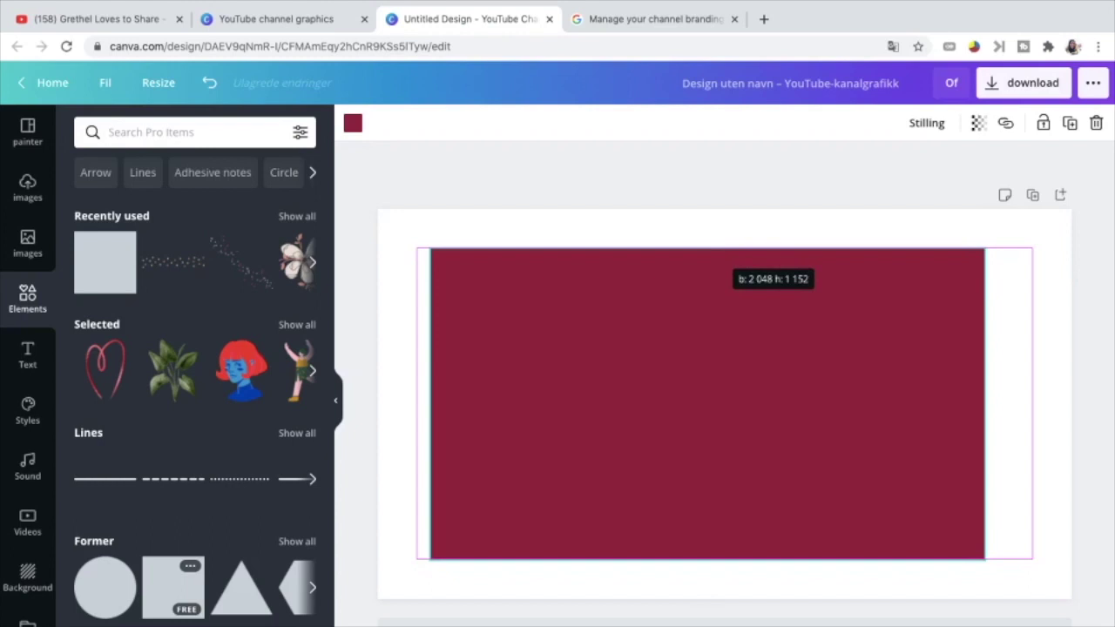
pyautogui.moveTo(707, 250); pyautogui.dragTo(707, 250)
pyautogui.moveTo(707, 405)
pyautogui.mouseDown()
pyautogui.moveTo(730, 404)
pyautogui.moveTo(725, 392)
pyautogui.mouseUp()
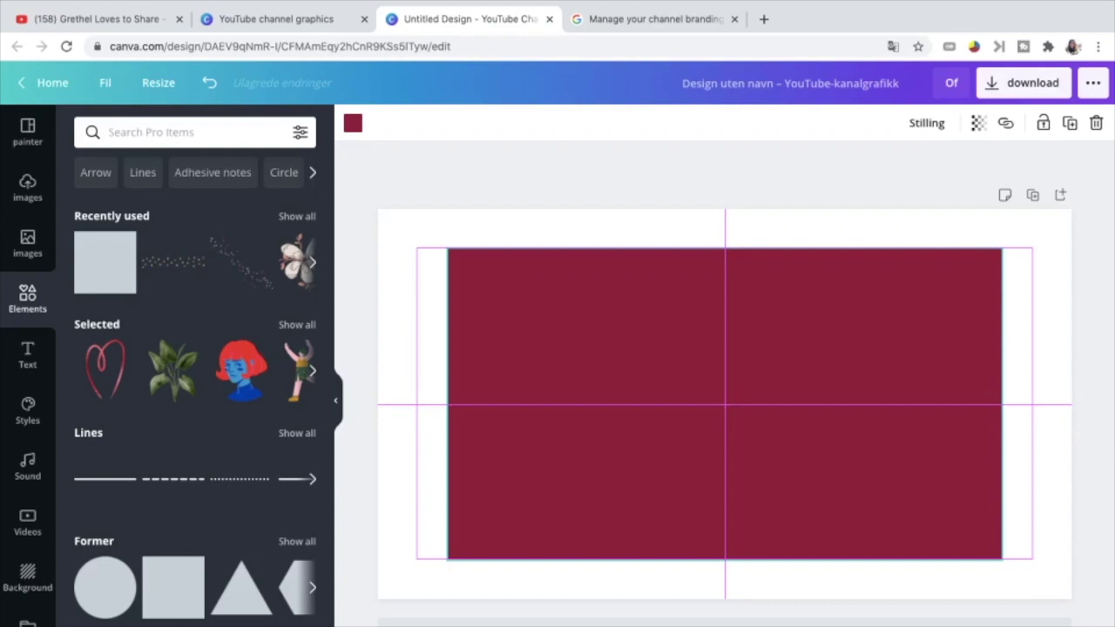
# - Add a second square, reshape it into a yellow-green rectangle about 1240 px wide and 340 px high, and centre it on the canvas
pyautogui.click(174, 588)
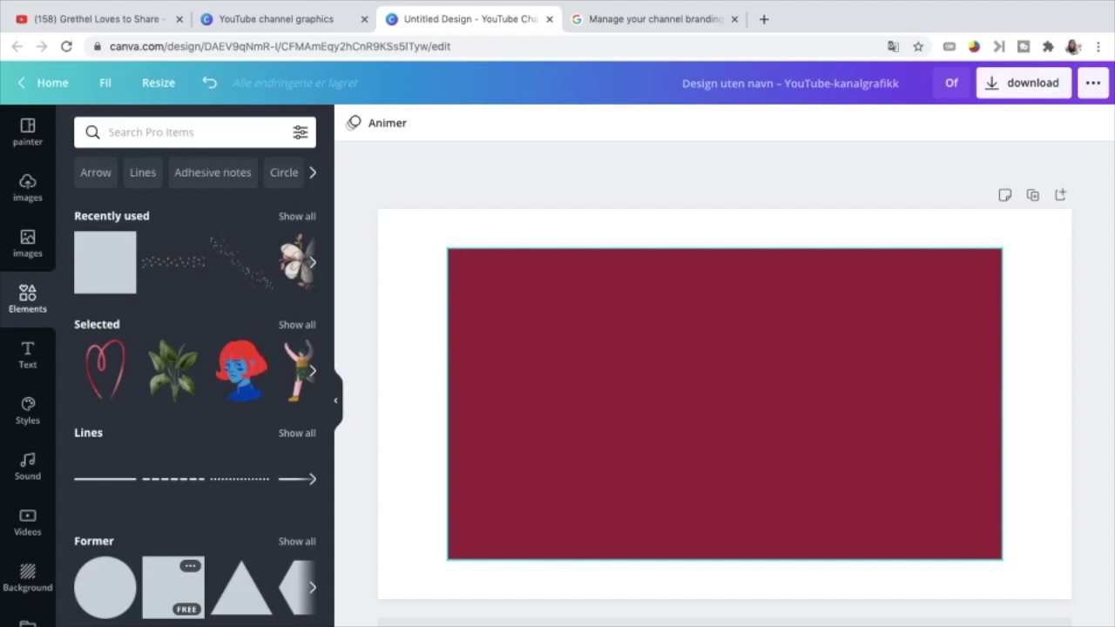
pyautogui.click(174, 587)
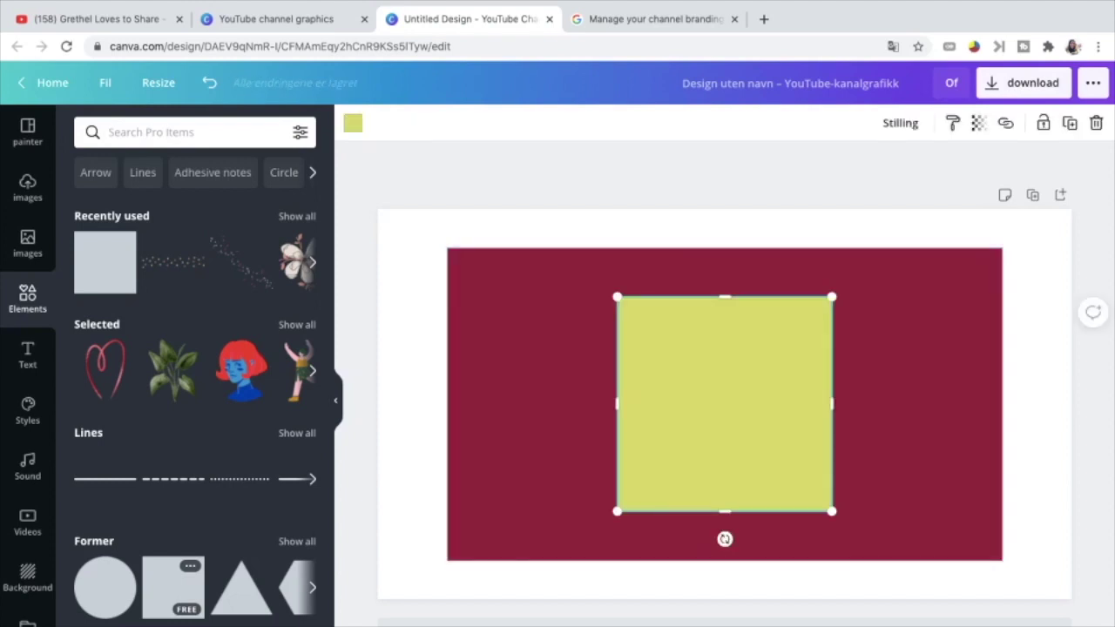
pyautogui.moveTo(617, 404); pyautogui.dragTo(496, 423)
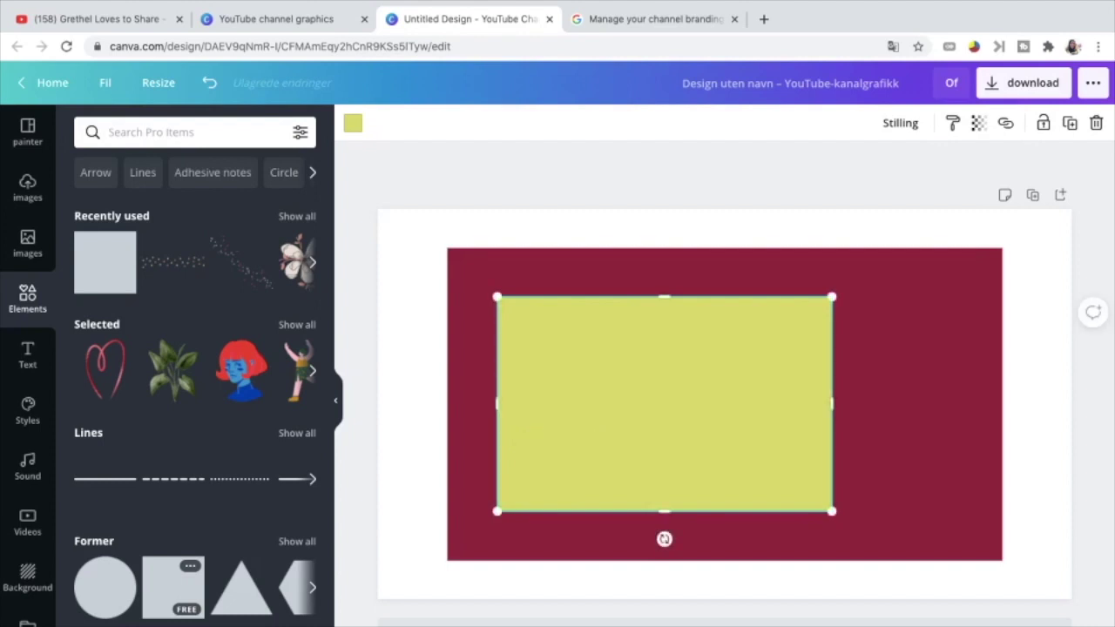
pyautogui.moveTo(664, 297); pyautogui.dragTo(664, 420)
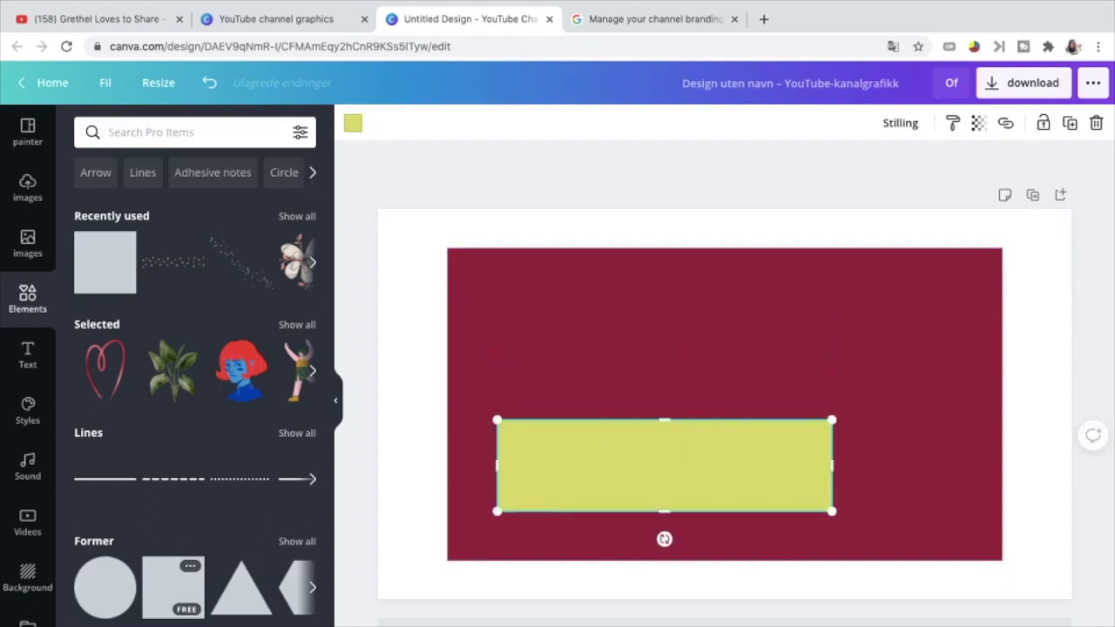
pyautogui.moveTo(664, 466); pyautogui.dragTo(724, 404)
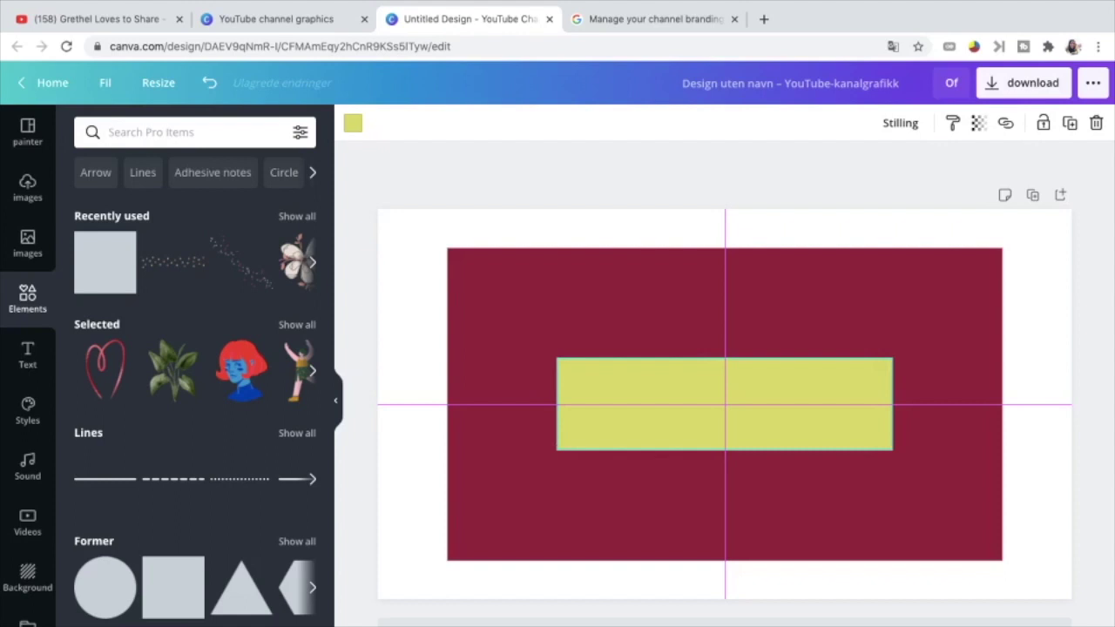
pyautogui.moveTo(724, 404); pyautogui.dragTo(724, 404)
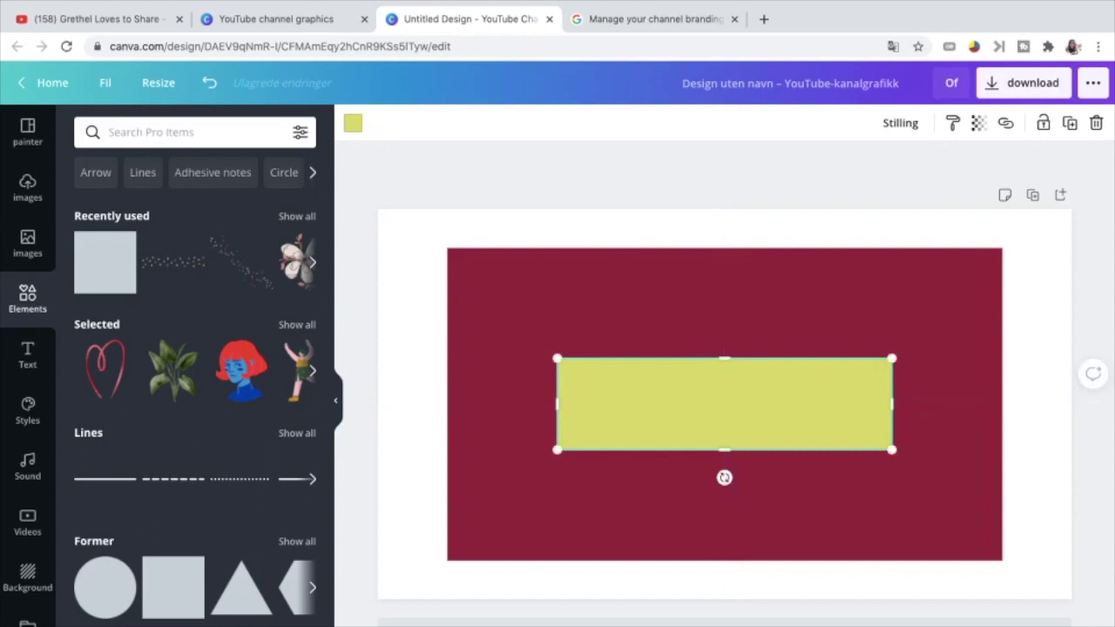
pyautogui.press('Escape')
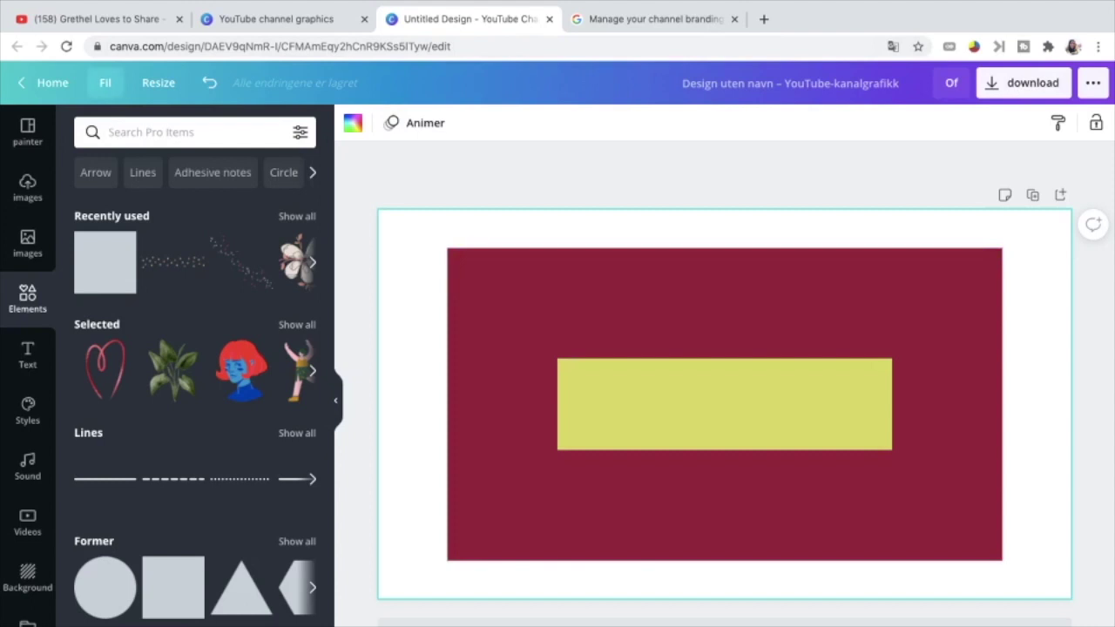
# - Show the rulers and place vertical guides along the left and right edges of both rectangles
pyautogui.click(104, 81)
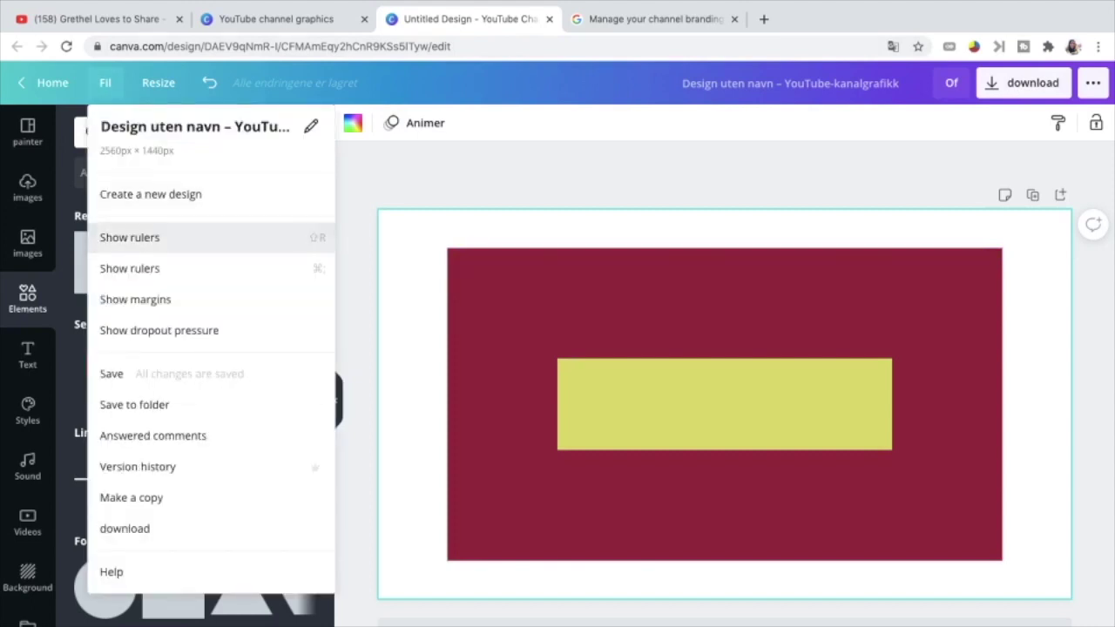
pyautogui.click(129, 237)
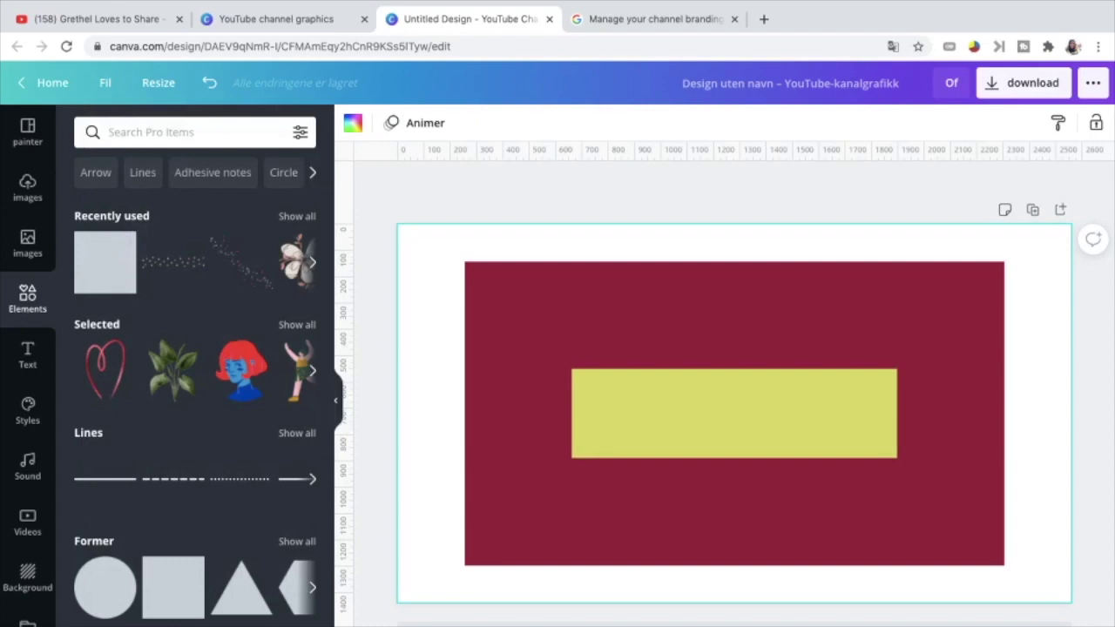
pyautogui.moveTo(345, 349); pyautogui.dragTo(572, 348)
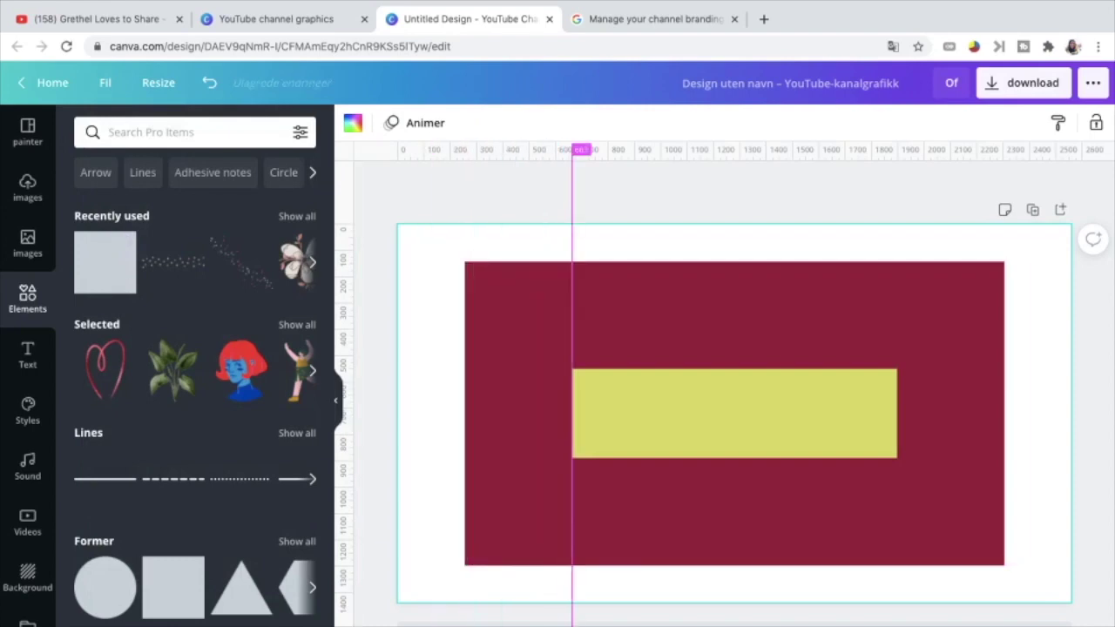
pyautogui.moveTo(571, 392); pyautogui.dragTo(572, 392)
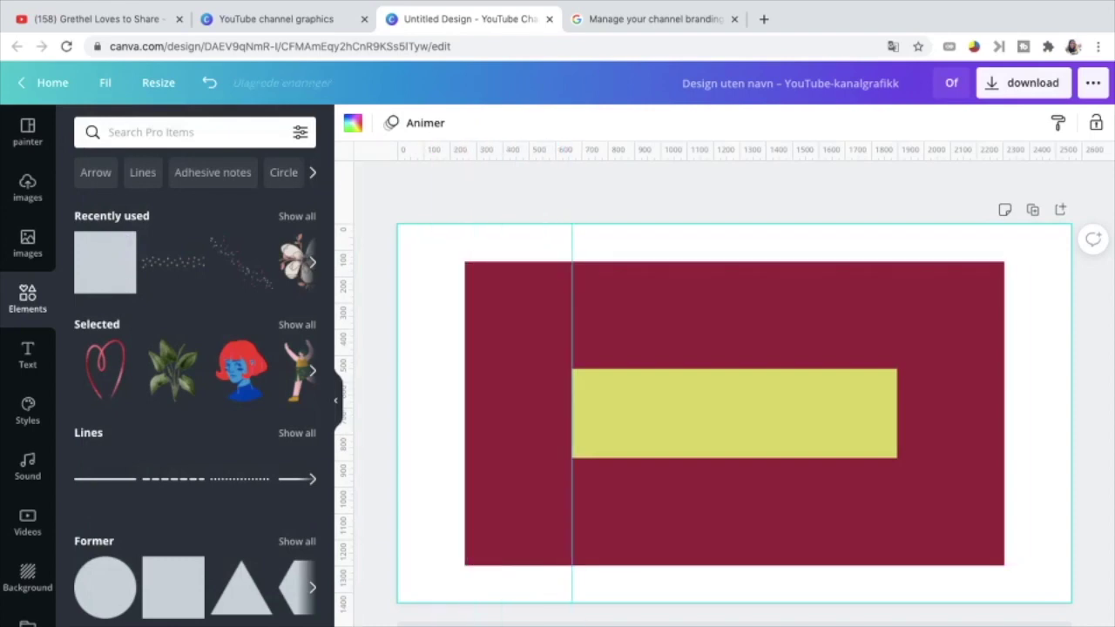
pyautogui.moveTo(345, 392); pyautogui.dragTo(465, 392)
pyautogui.moveTo(343, 392); pyautogui.dragTo(898, 392)
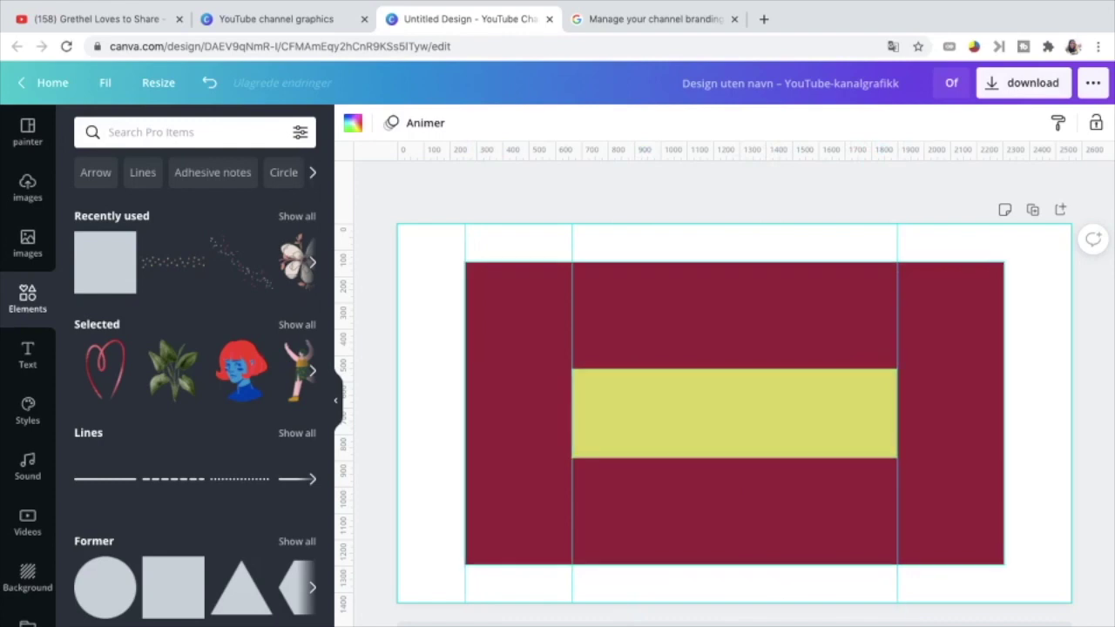
pyautogui.moveTo(343, 392); pyautogui.dragTo(1004, 392)
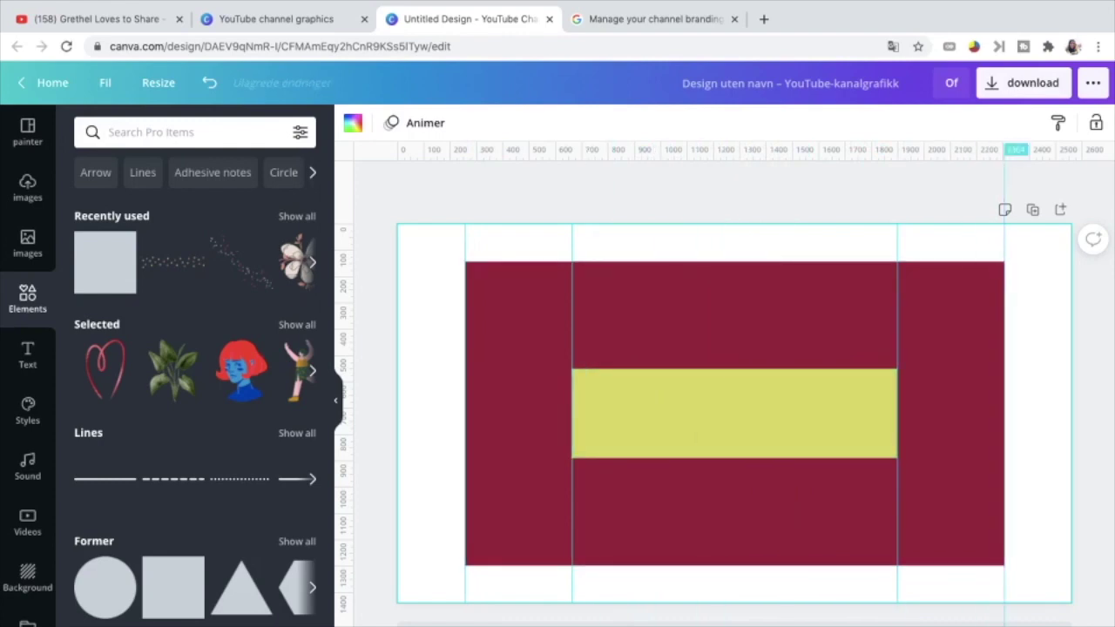
# - Place horizontal guides along the top and bottom edges of both rectangles
pyautogui.moveTo(735, 150); pyautogui.dragTo(697, 369)
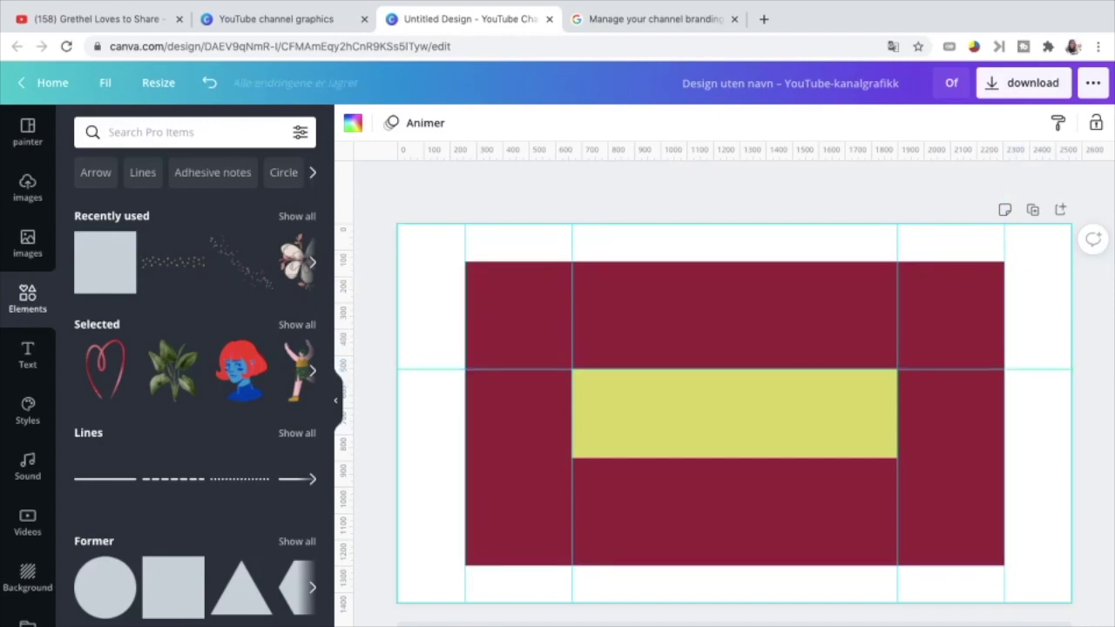
pyautogui.moveTo(697, 150); pyautogui.dragTo(697, 261)
pyautogui.moveTo(697, 149); pyautogui.dragTo(697, 459)
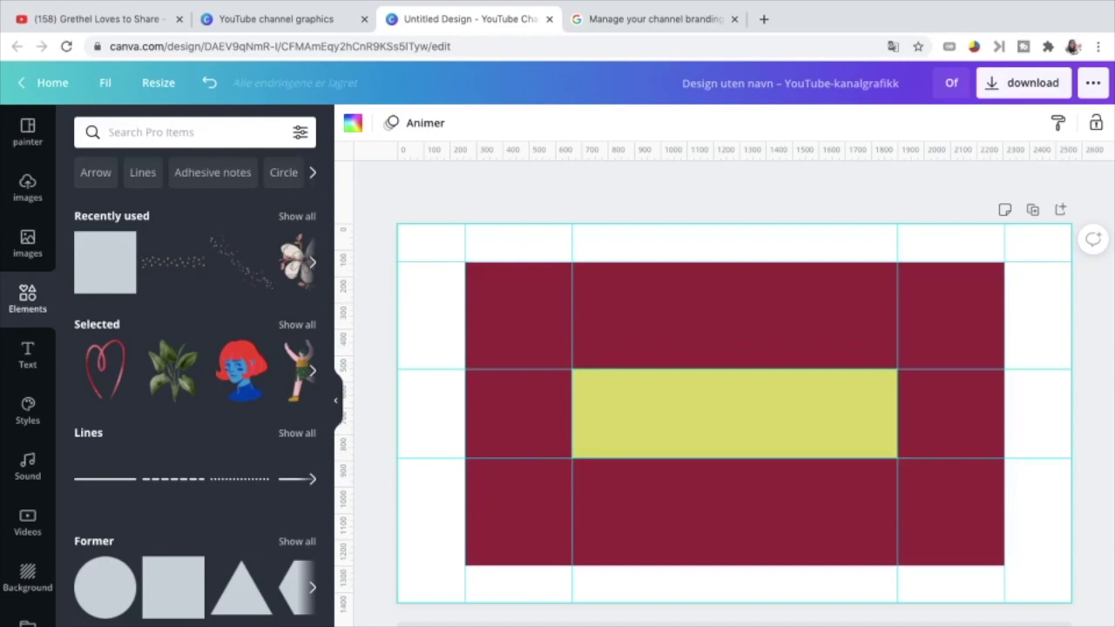
pyautogui.moveTo(697, 150); pyautogui.dragTo(697, 566)
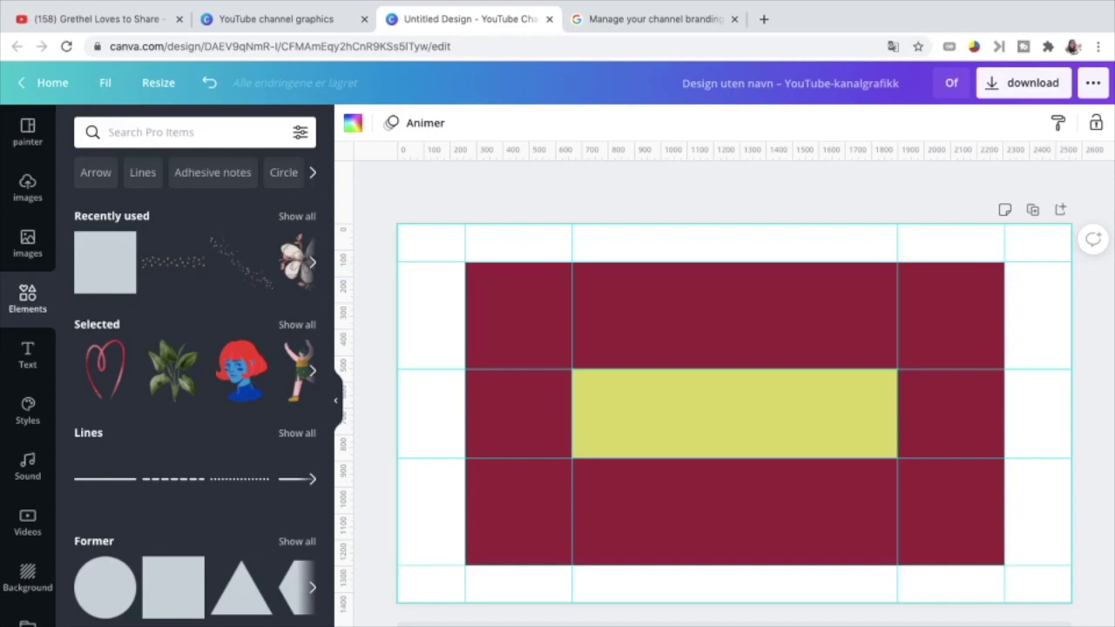
# - Delete the dark red and yellow-green rectangles, keeping only the guides on the canvas
pyautogui.click(518, 413)
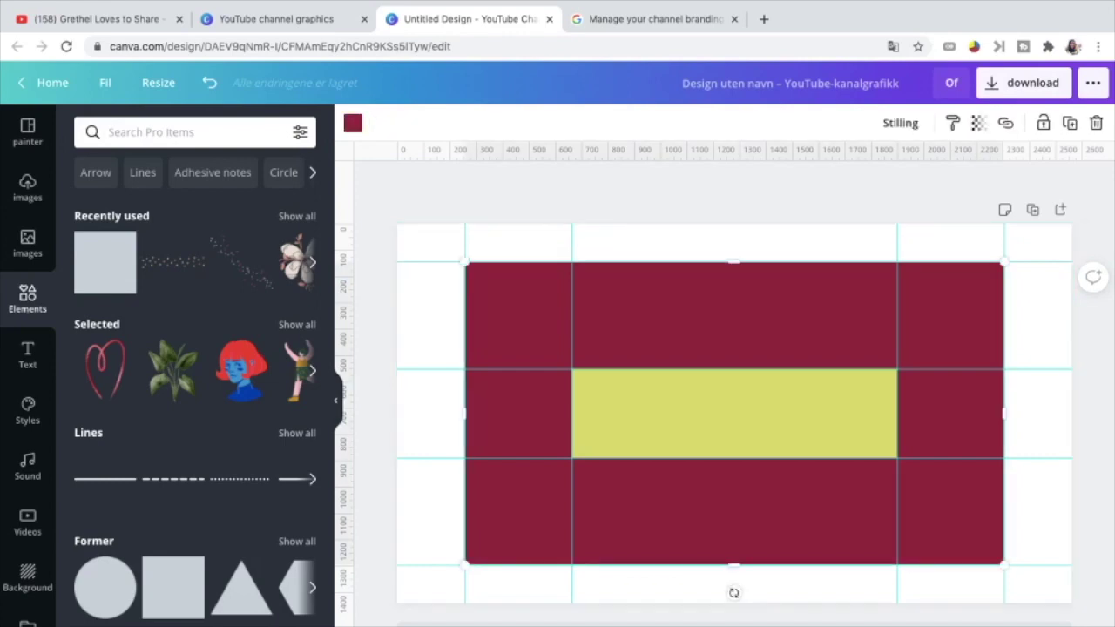
pyautogui.press('Delete')
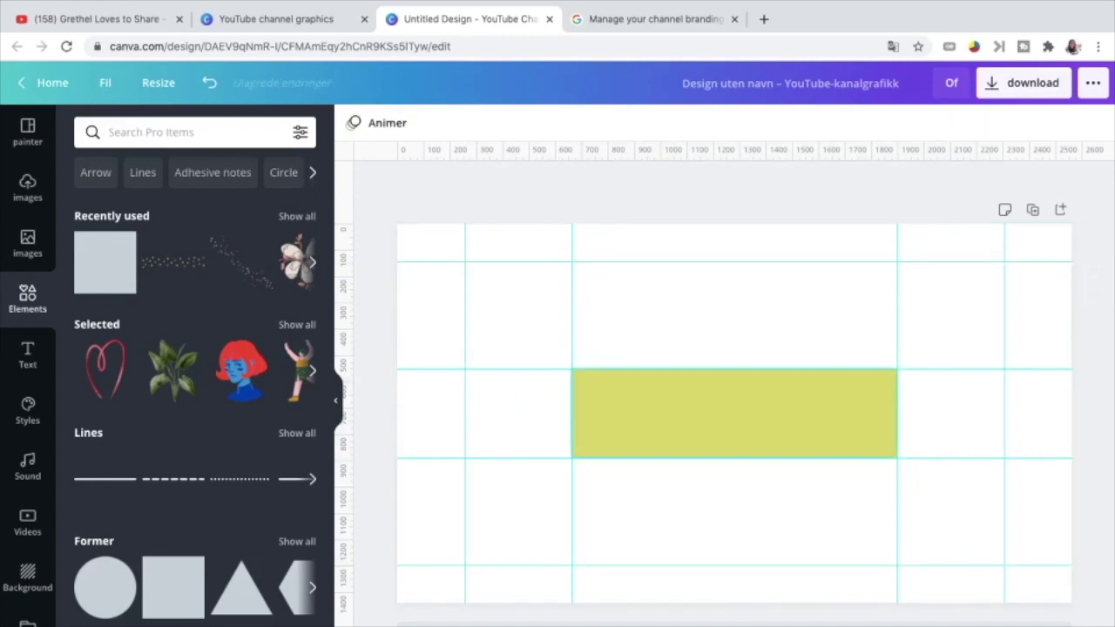
pyautogui.click(735, 445)
pyautogui.press('Delete')
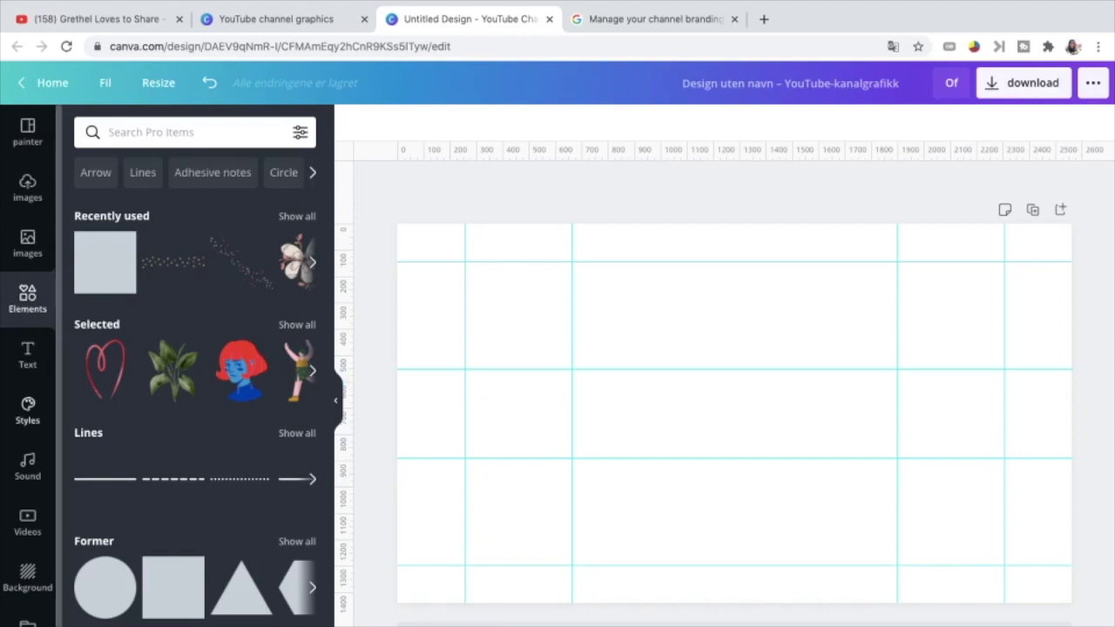
# - Apply the brand colour set to the blank page and change the background to the brand yellow #ffde59
pyautogui.click(27, 411)
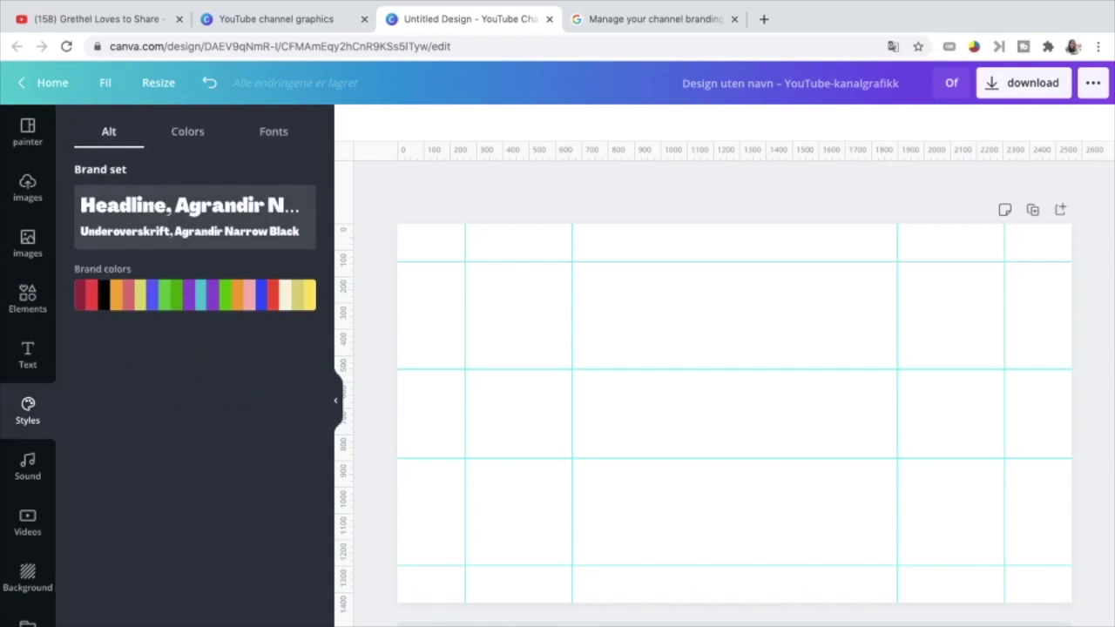
pyautogui.click(187, 131)
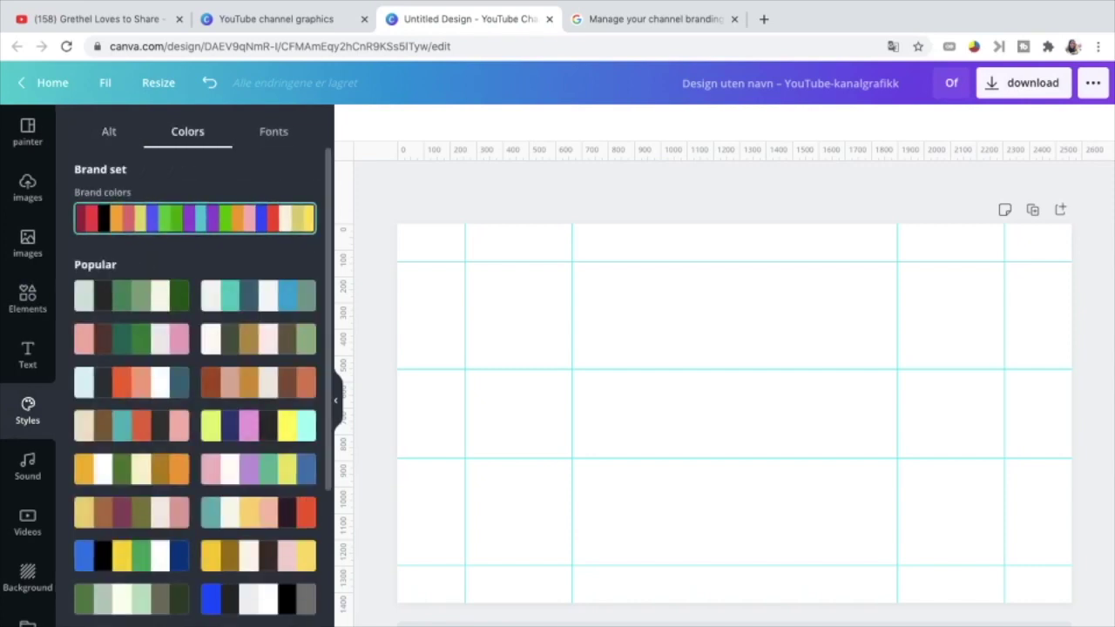
pyautogui.click(195, 218)
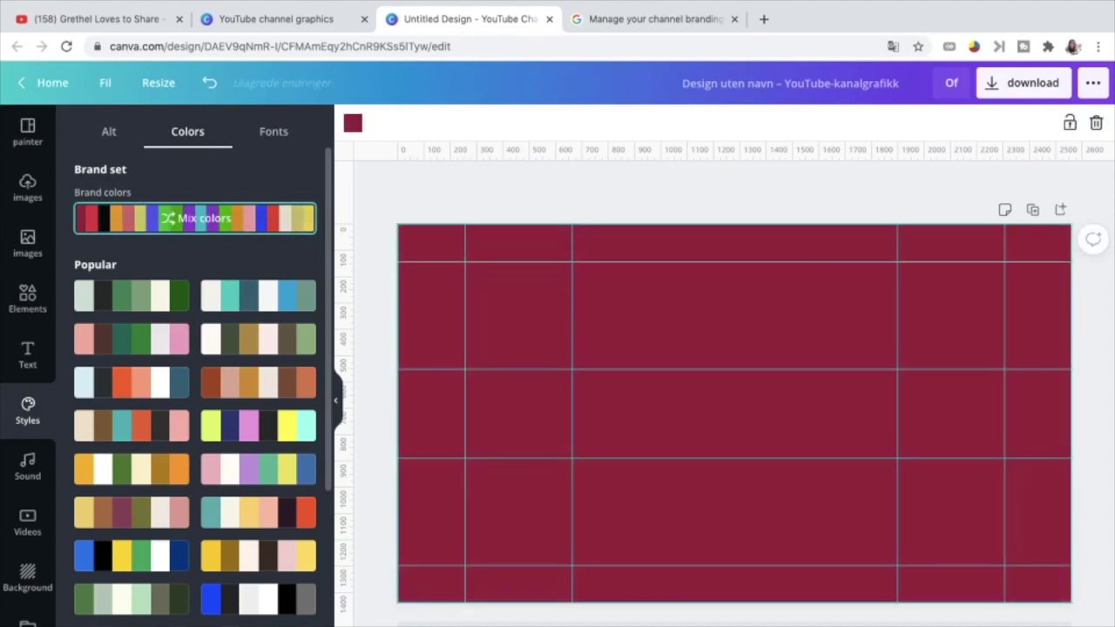
pyautogui.click(353, 123)
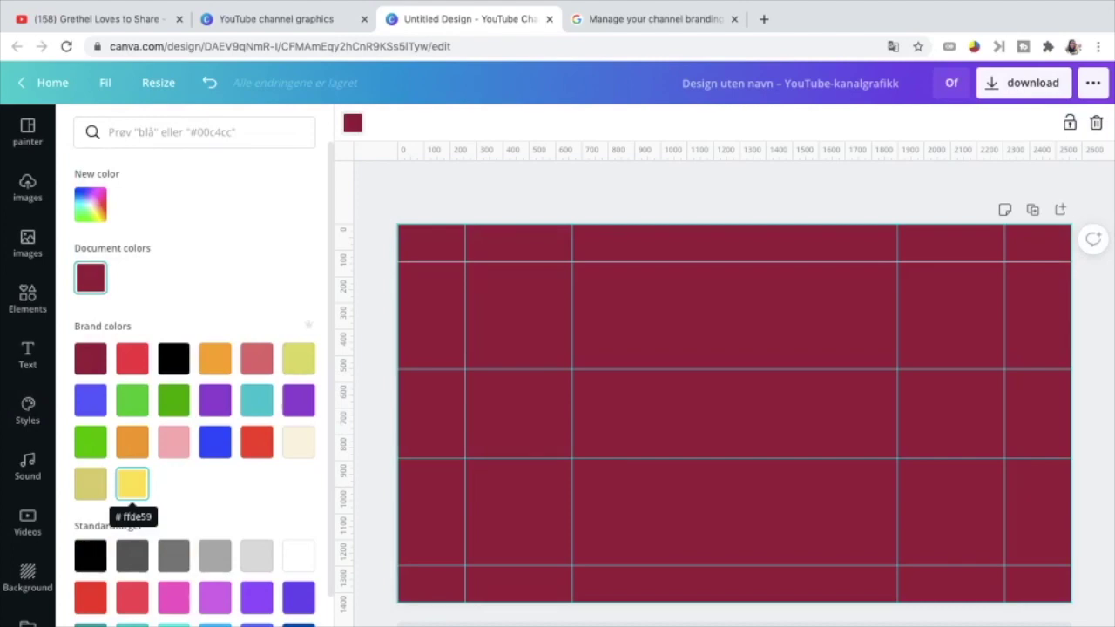
pyautogui.click(132, 484)
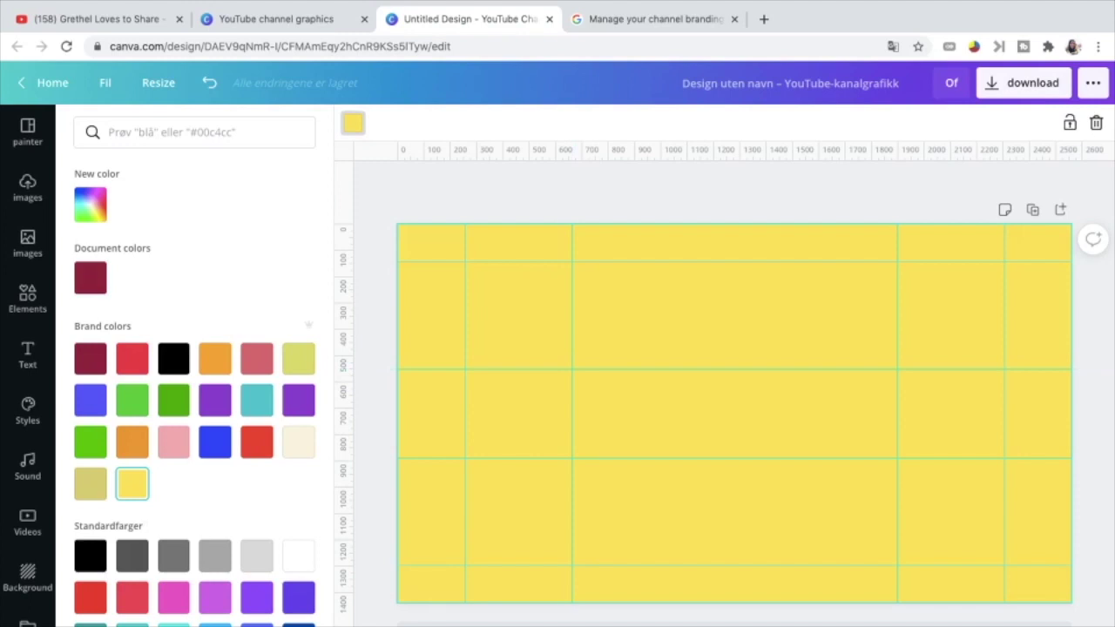
# - Browse the uploaded images and add the portrait photo of the woman in the grey sweater against the living room to the design
pyautogui.click(27, 187)
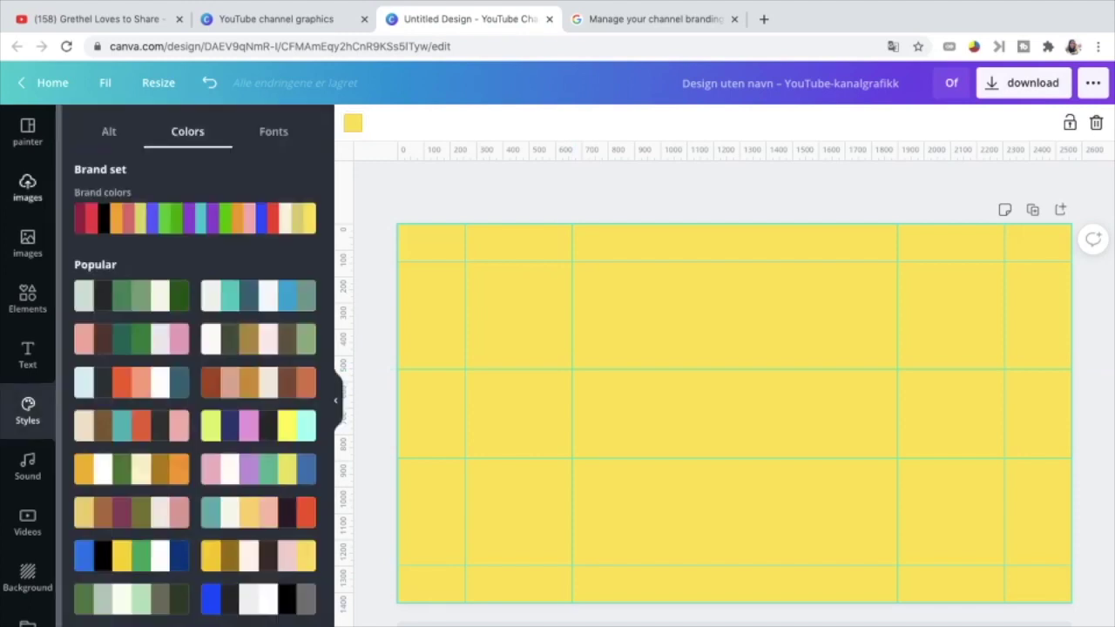
pyautogui.click(27, 187)
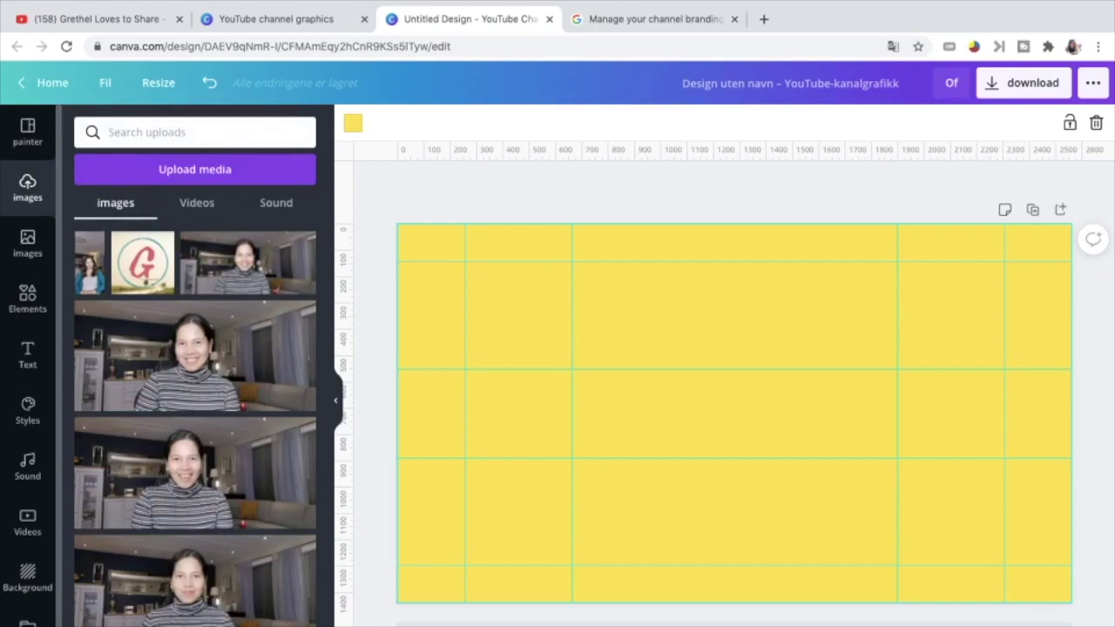
pyautogui.scroll(-10, 195, 366)
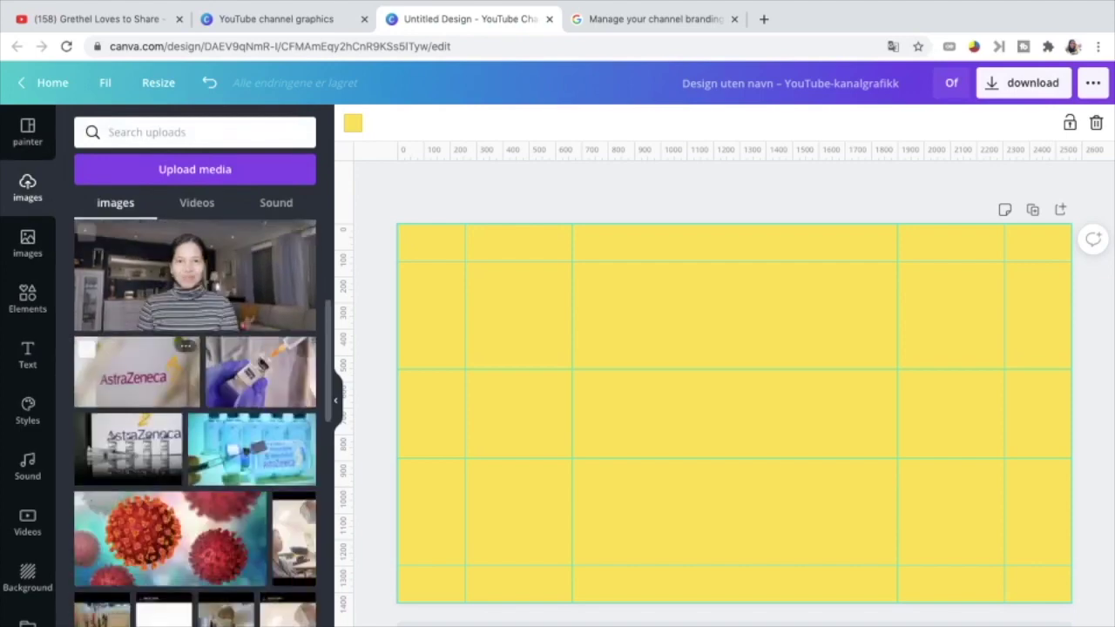
pyautogui.scroll(10, 195, 422)
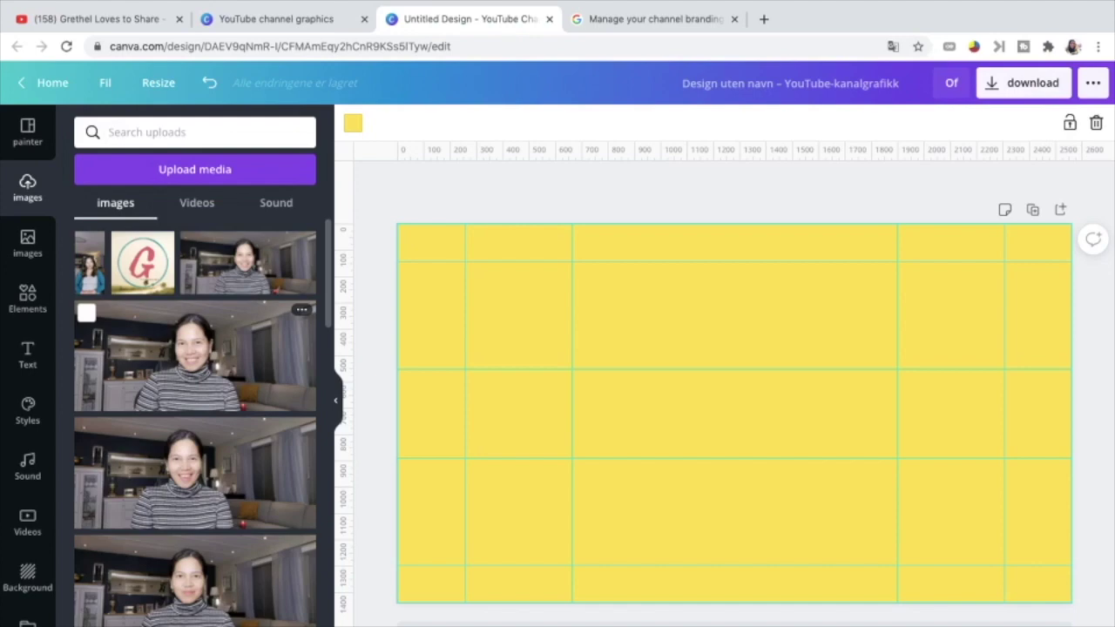
pyautogui.click(195, 169)
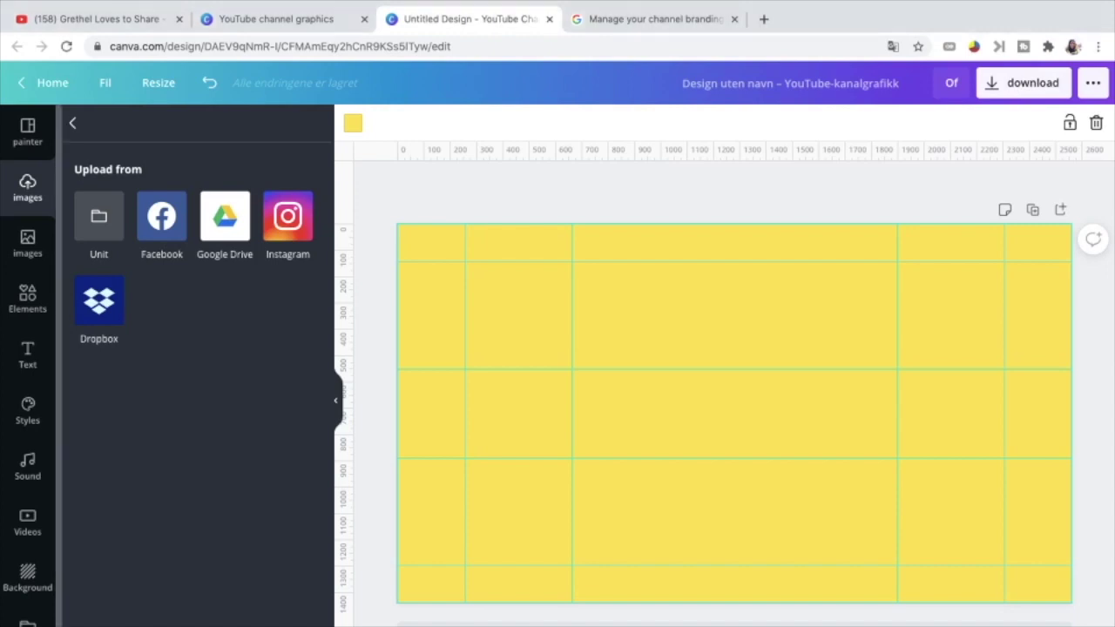
pyautogui.click(73, 123)
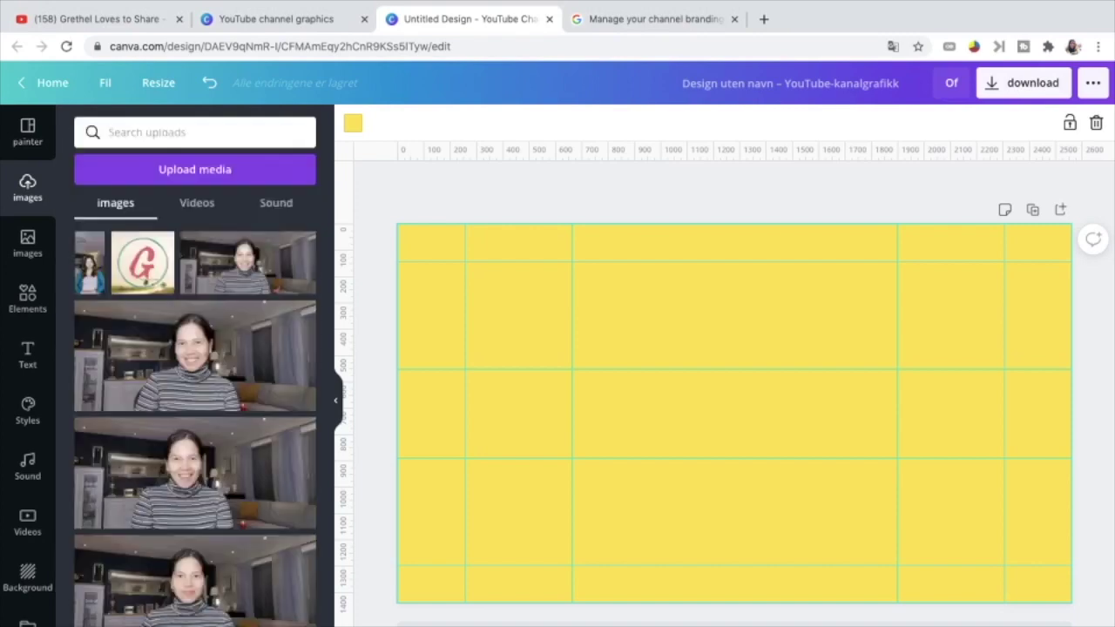
pyautogui.scroll(-5, 196, 435)
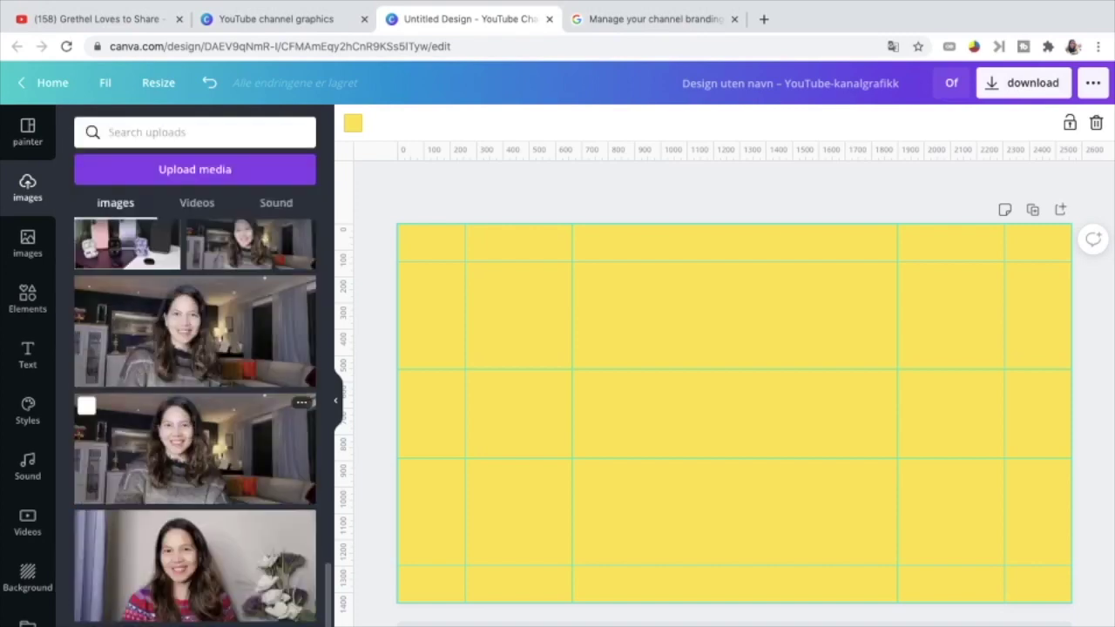
pyautogui.click(195, 448)
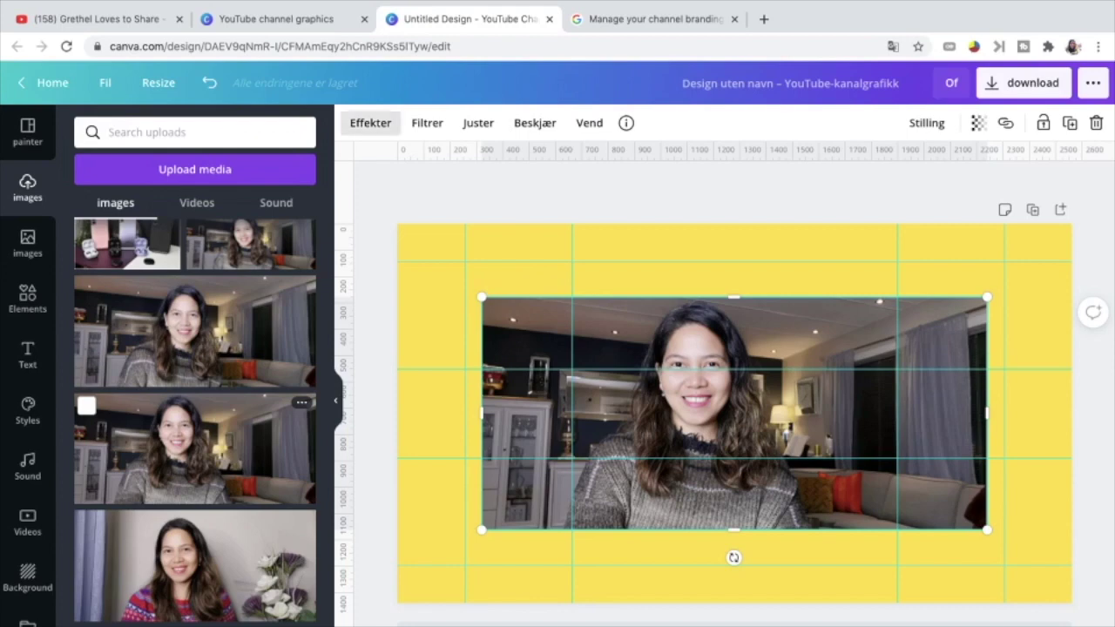
# - Remove the portrait photo's background and shrink the cut-out so it stands on the lower guide at the left end of the central area
pyautogui.click(371, 123)
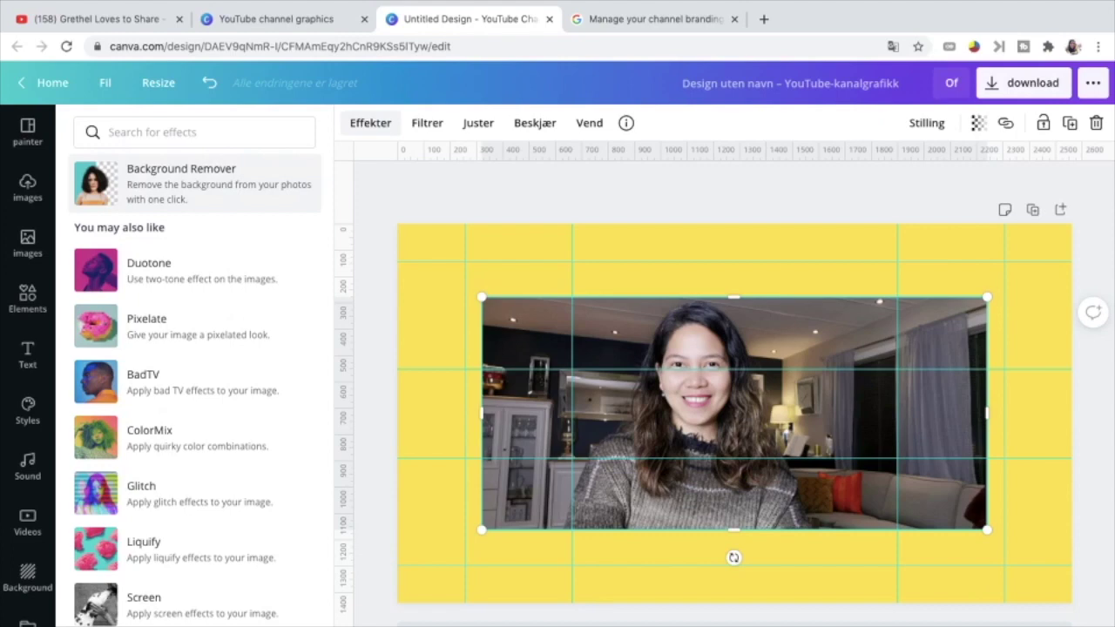
pyautogui.click(181, 183)
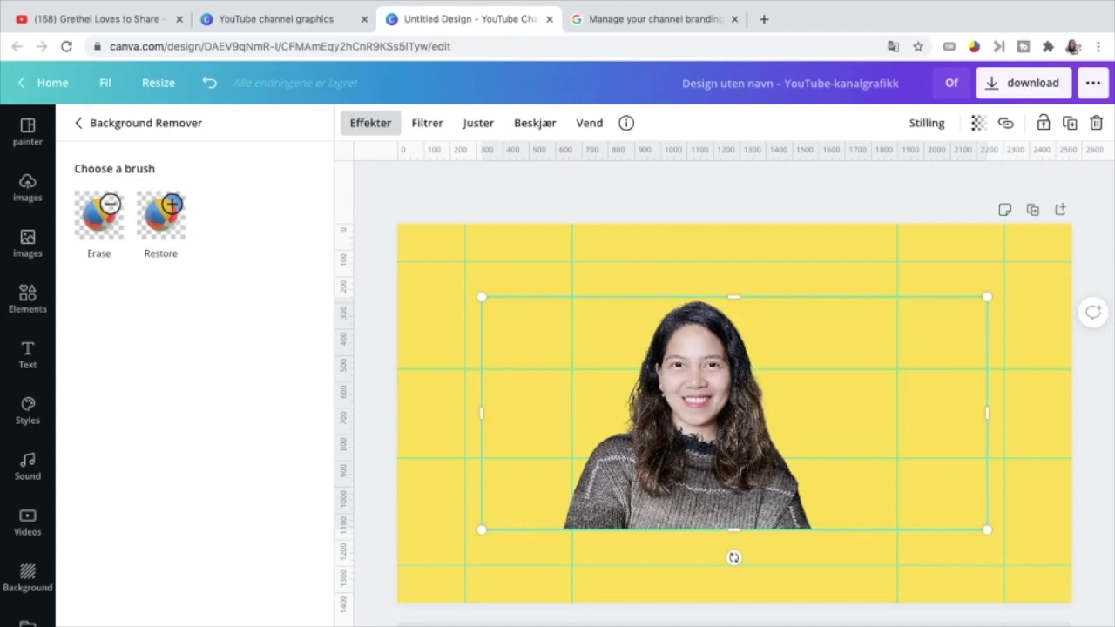
pyautogui.moveTo(988, 529); pyautogui.dragTo(707, 402)
pyautogui.moveTo(610, 366); pyautogui.dragTo(666, 424)
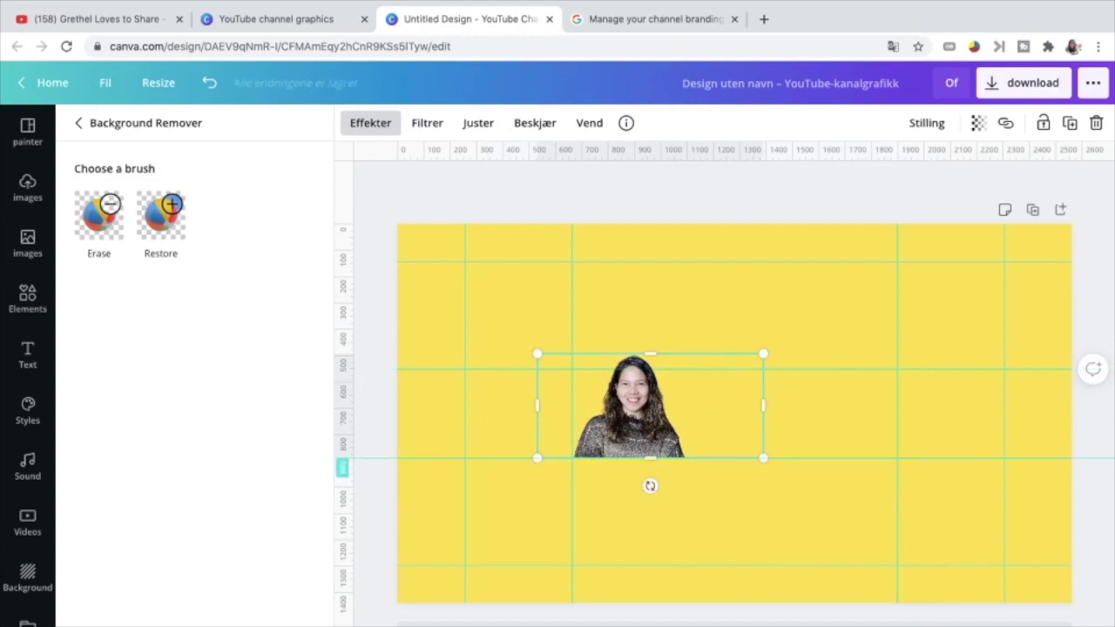
# - Shrink the portrait cut-out to fit between the central area's upper and lower guides, keeping it against the left guide
pyautogui.moveTo(662, 419); pyautogui.dragTo(657, 423)
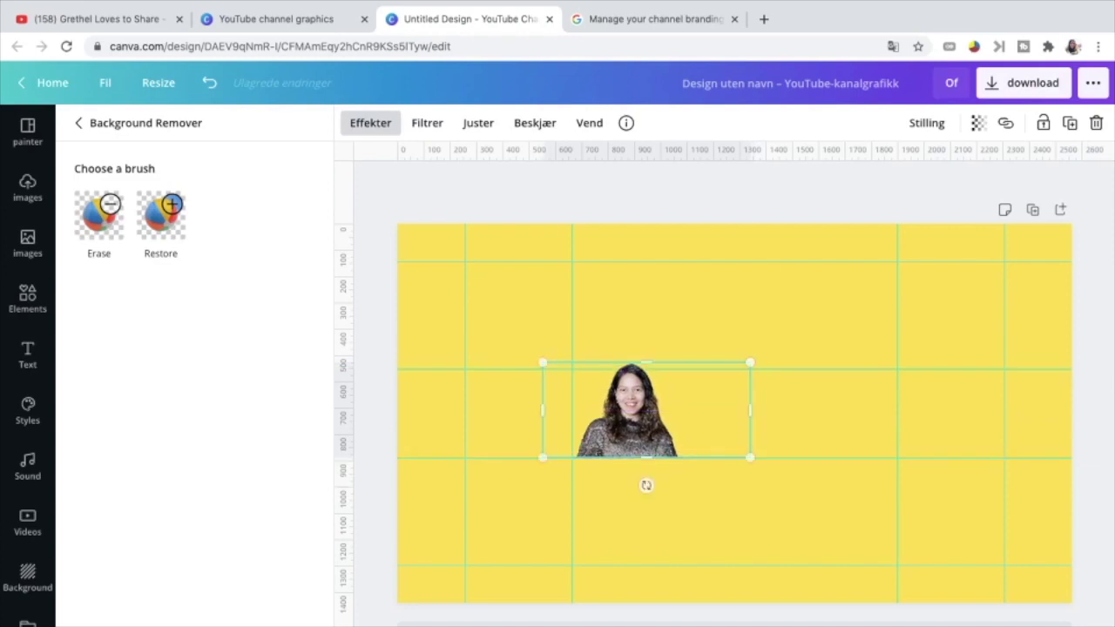
pyautogui.moveTo(750, 362); pyautogui.dragTo(740, 369)
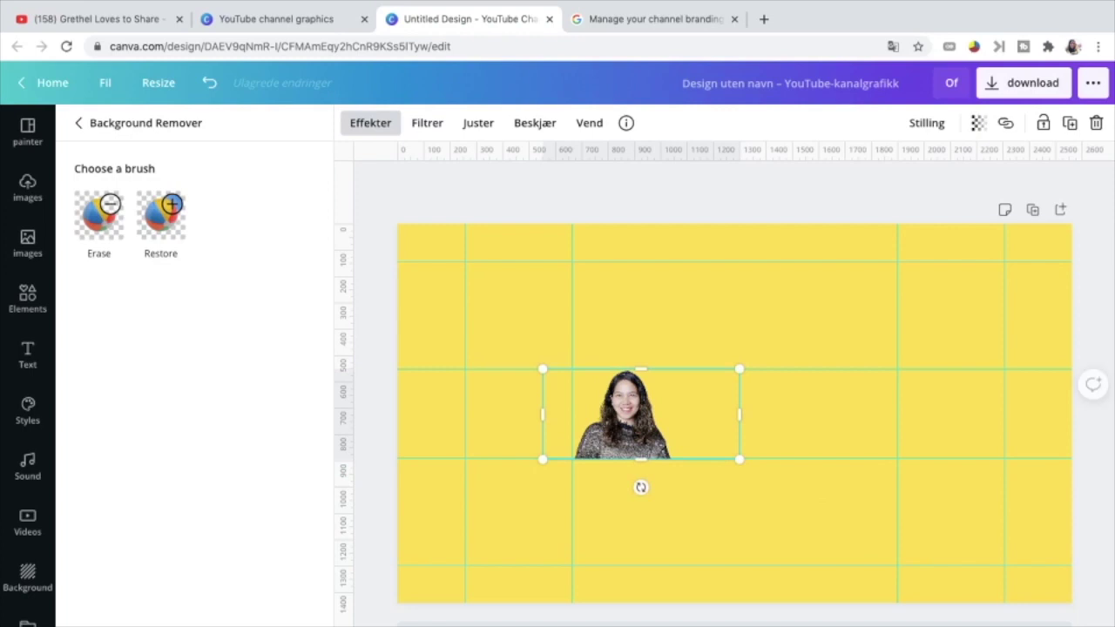
pyautogui.click(818, 496)
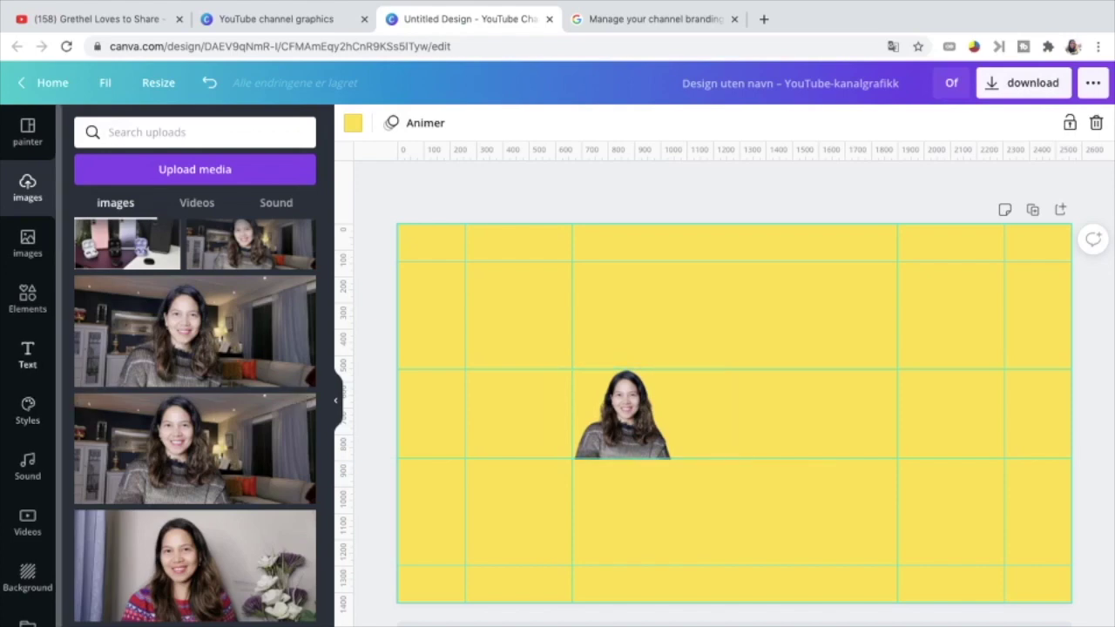
# - Add a headline in Agrandir Narrow Black beside the portrait and replace its placeholder text with the channel name
pyautogui.click(27, 355)
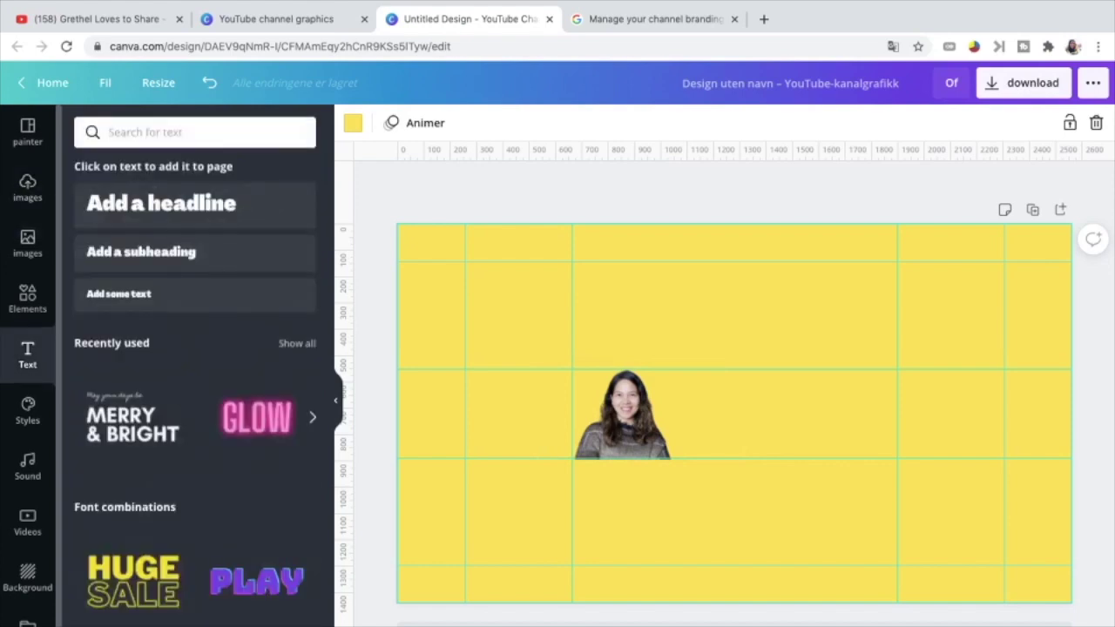
pyautogui.click(161, 203)
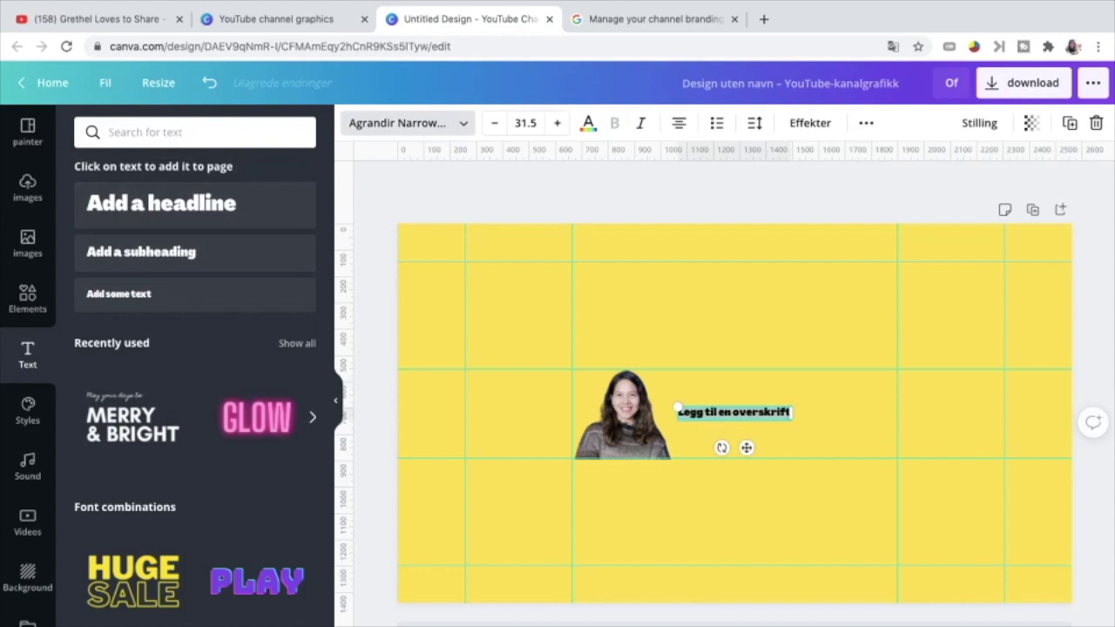
pyautogui.click(406, 123)
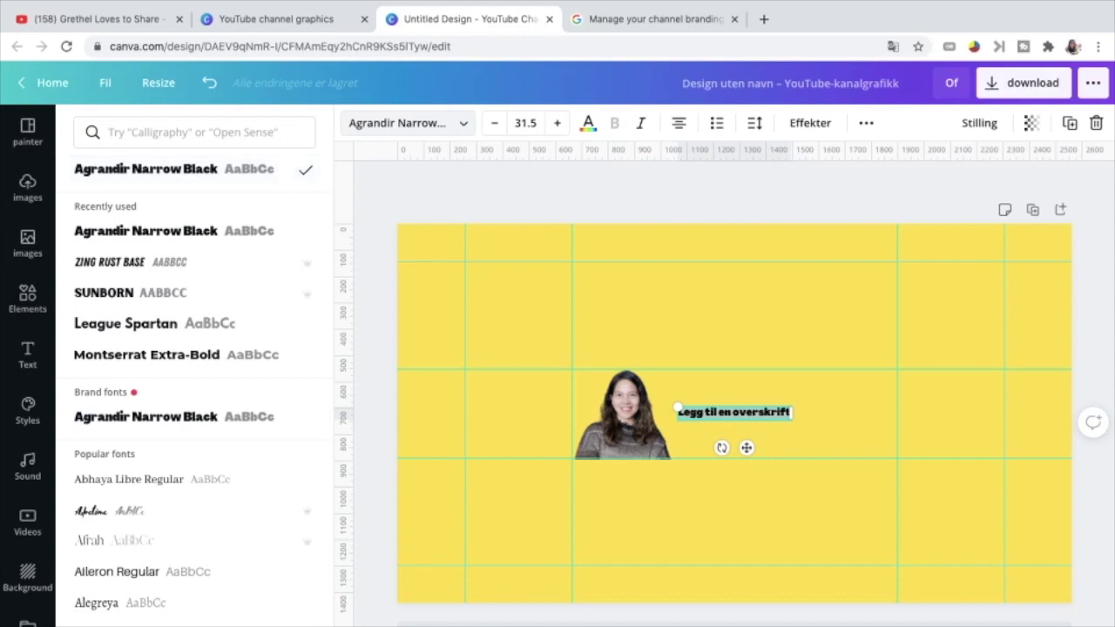
pyautogui.click(406, 123)
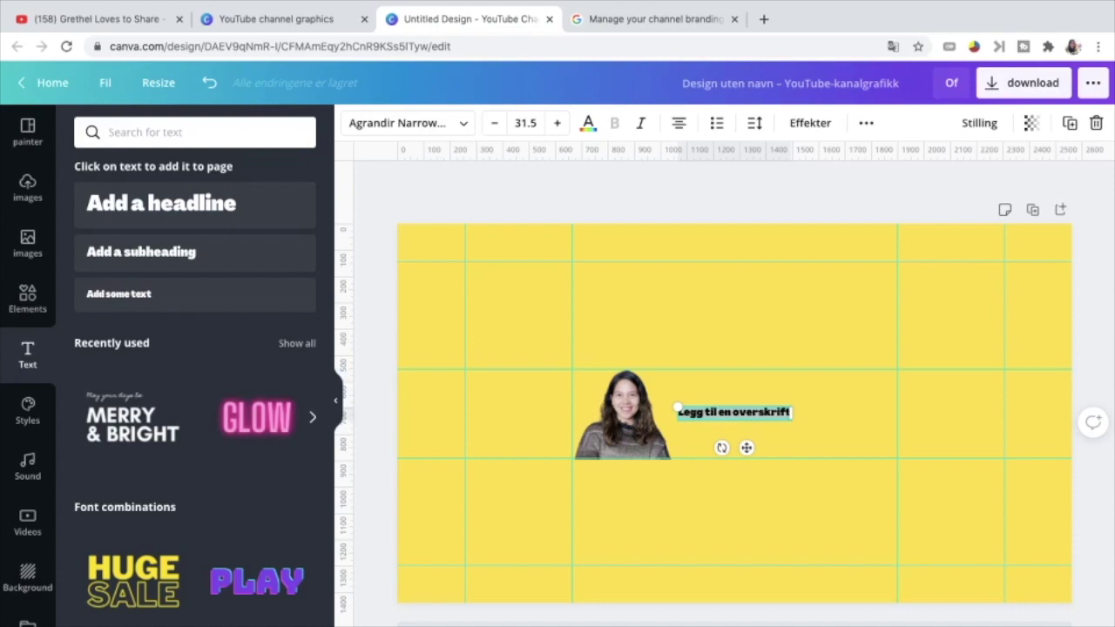
pyautogui.press('BackSpace')
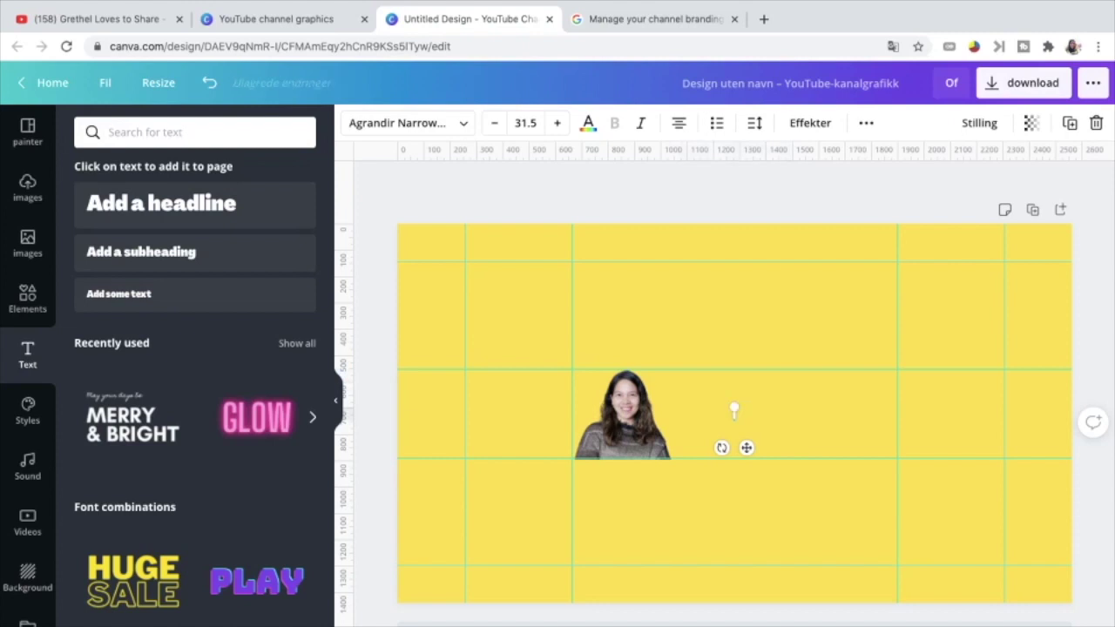
pyautogui.write('Grethel L')
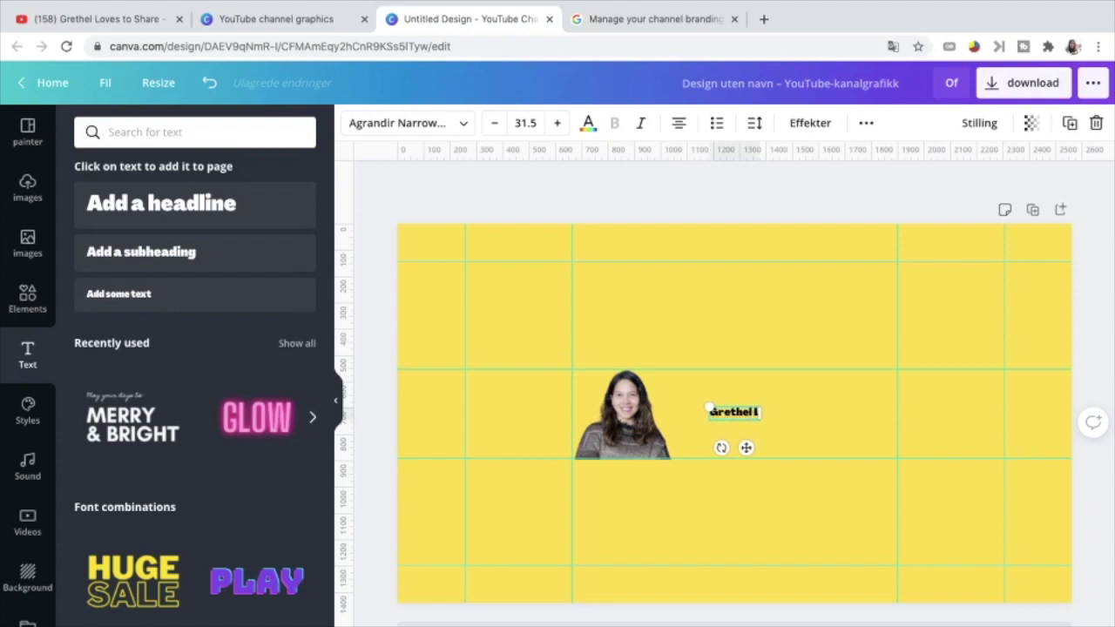
pyautogui.write('oves to S')
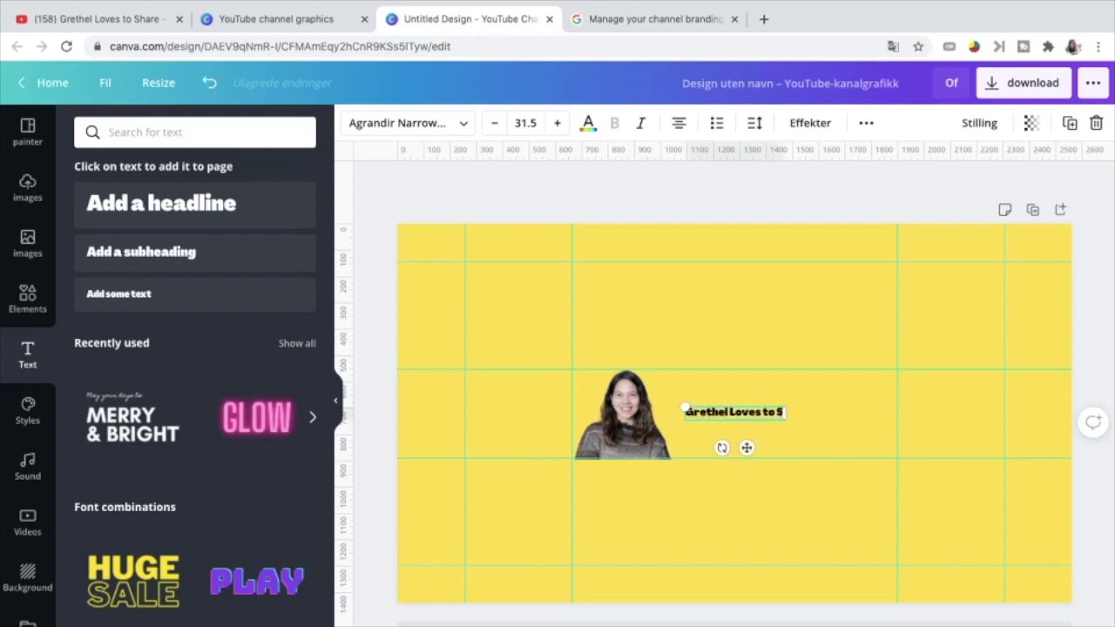
pyautogui.write('hare')
# - Enlarge the channel name headline to size 60.4 and position it beside the portrait's head, reaching the central area's right guide
pyautogui.moveTo(798, 404); pyautogui.dragTo(892, 398)
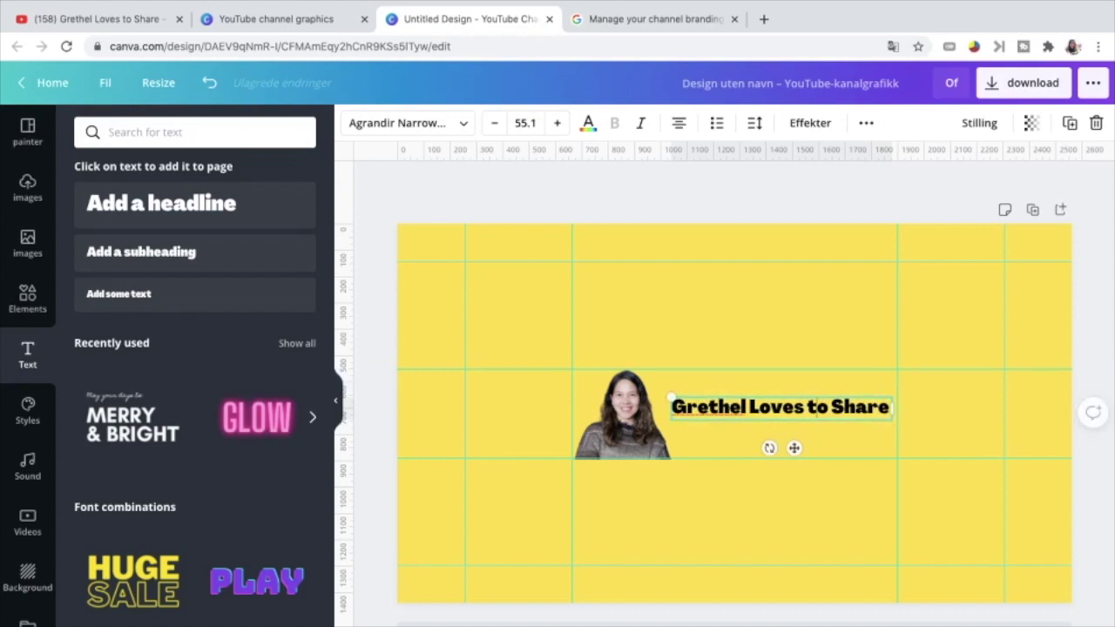
pyautogui.moveTo(817, 408); pyautogui.dragTo(800, 391)
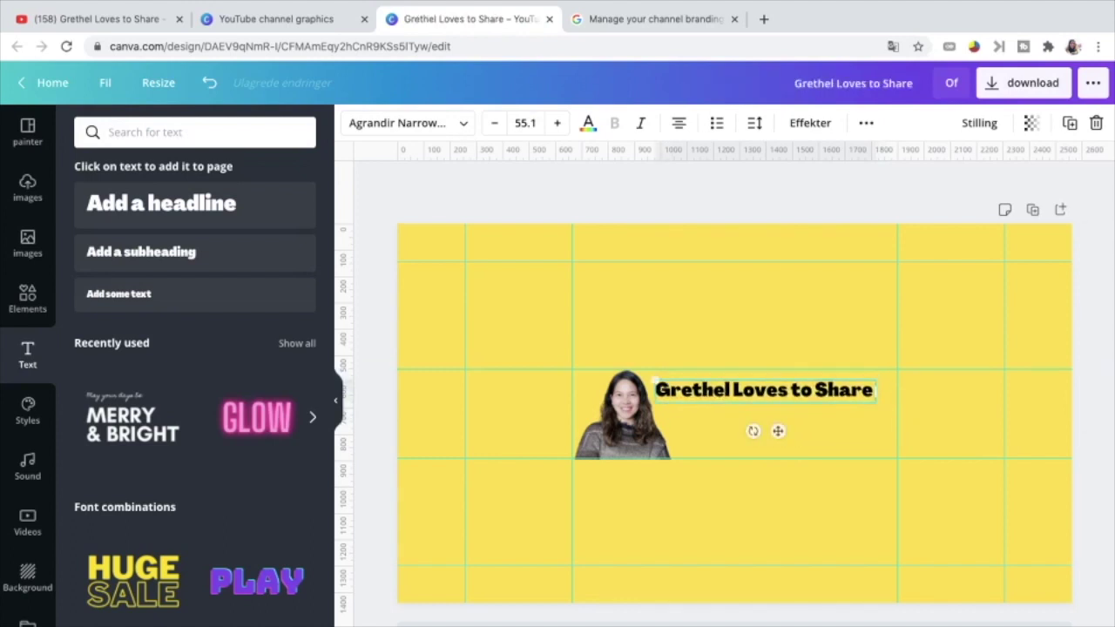
pyautogui.moveTo(876, 380); pyautogui.dragTo(898, 378)
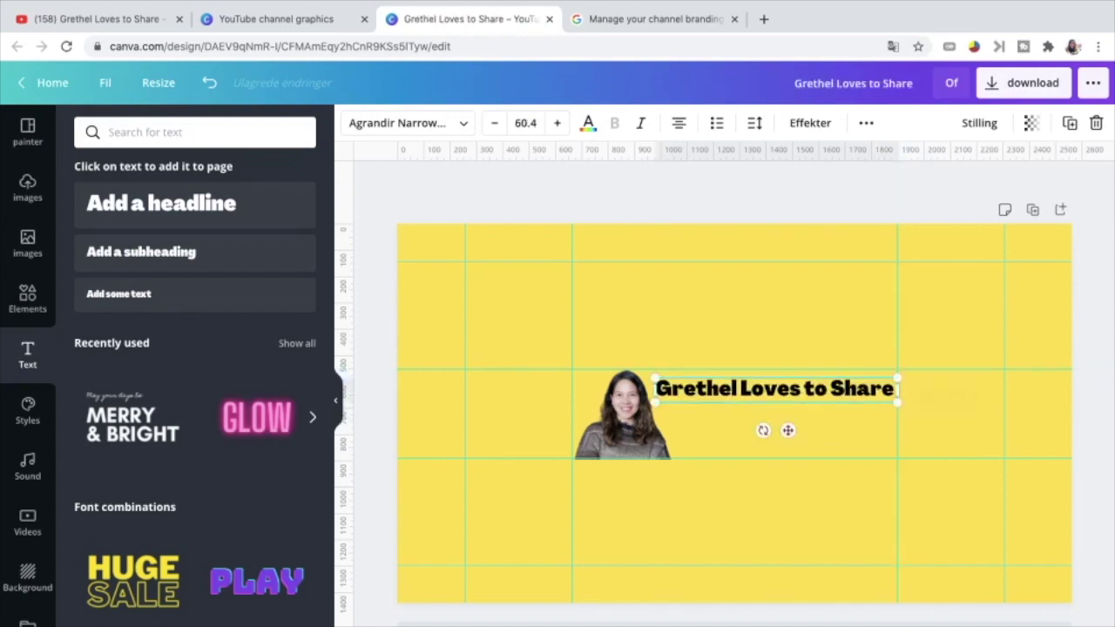
pyautogui.click(959, 409)
pyautogui.click(774, 388)
pyautogui.click(523, 331)
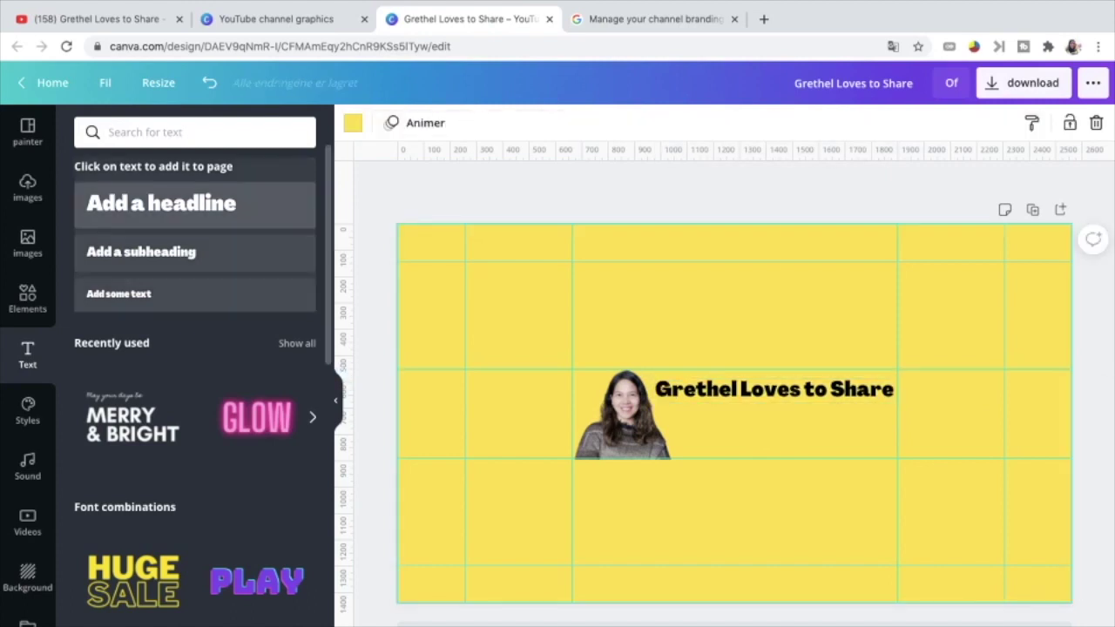
# - Add a second headline text box below the channel name reading "LIVE streaming"
pyautogui.hotkey('ctrl', 'z')
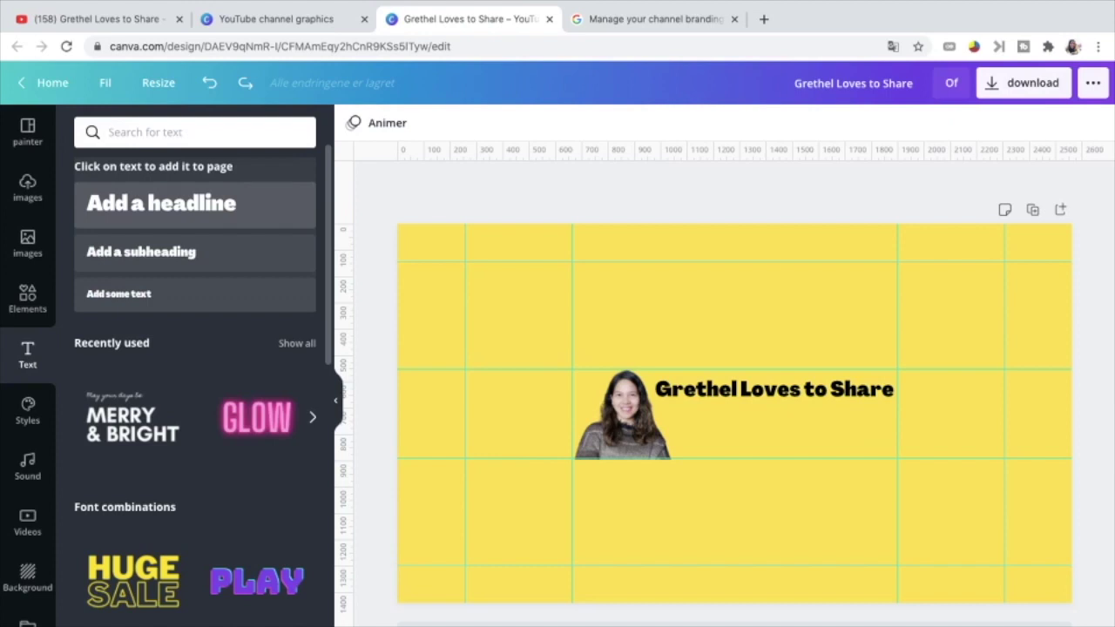
pyautogui.hotkey('ctrl', 'shift', 'z')
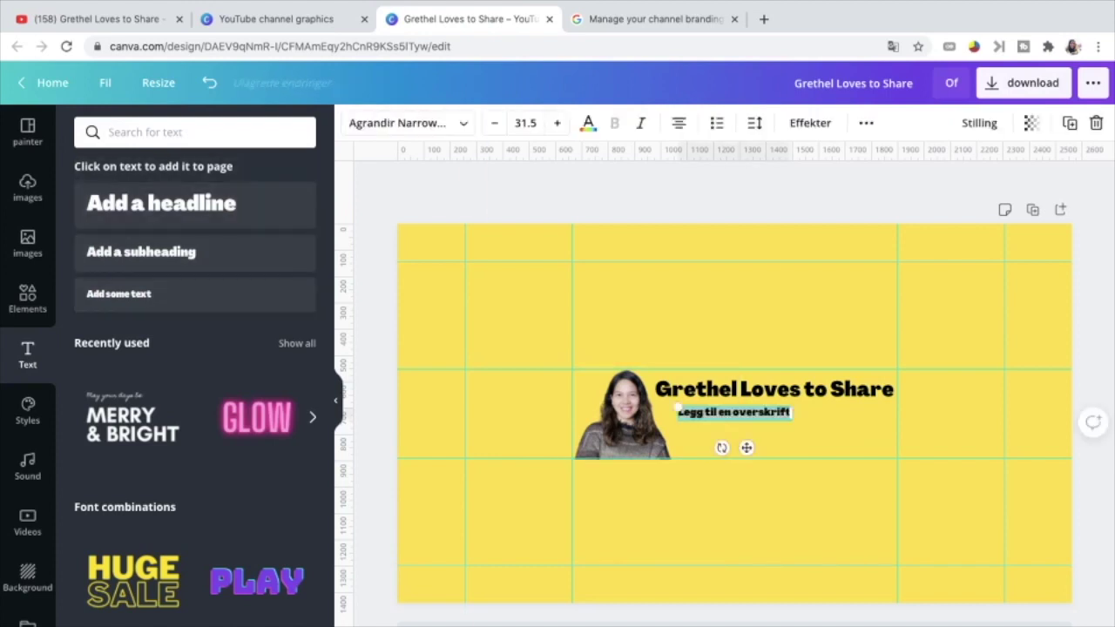
pyautogui.press('BackSpace')
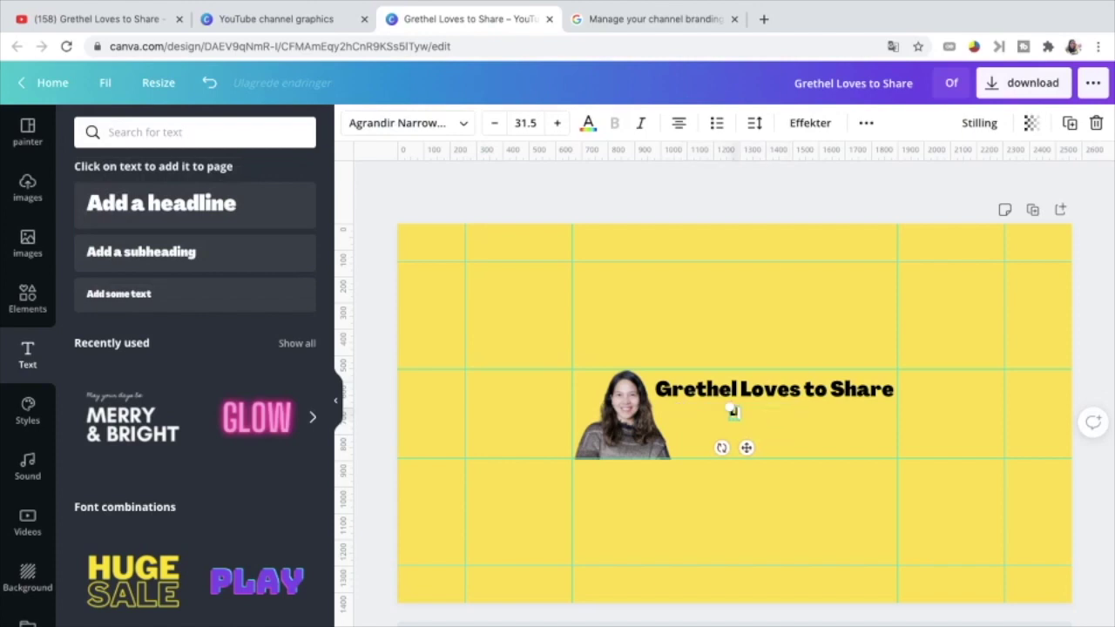
pyautogui.write('LIVE')
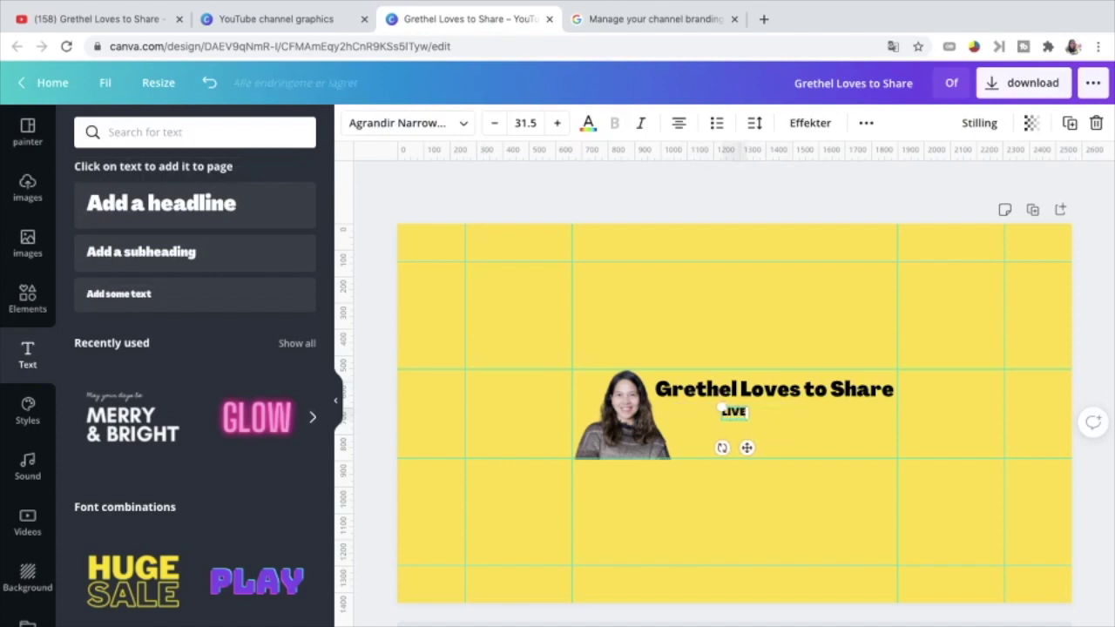
pyautogui.write(' streaming')
pyautogui.press('Escape')
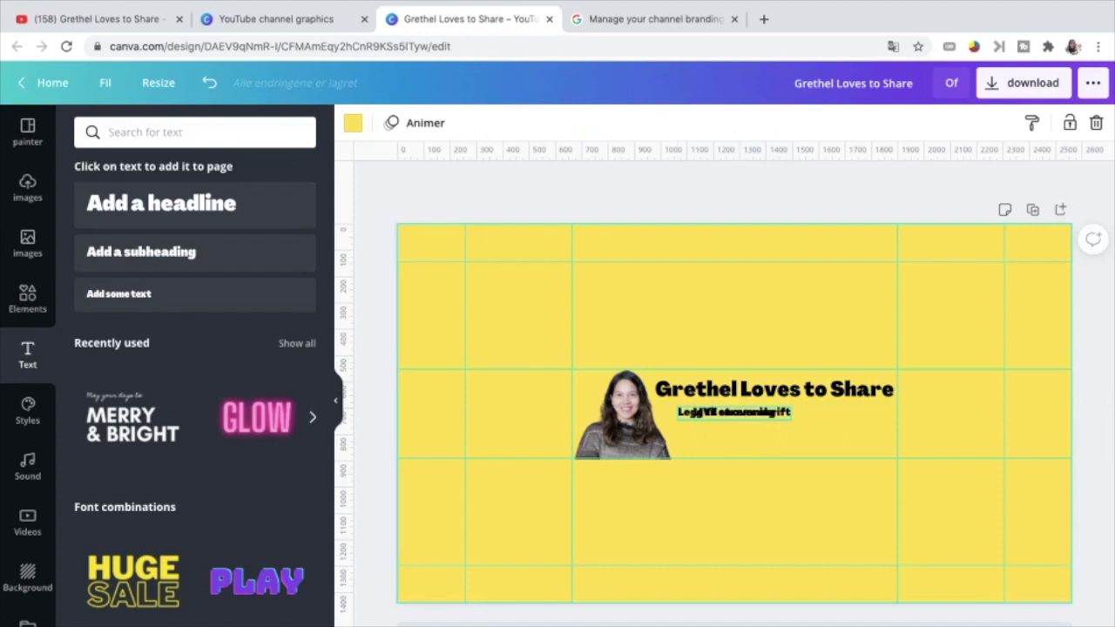
# - Add a text line reading "PERSONAL VLOGS related to Youtube" directly below "LIVE streaming" and move it clear of the portrait
pyautogui.moveTo(734, 412); pyautogui.dragTo(739, 425)
pyautogui.click(740, 425)
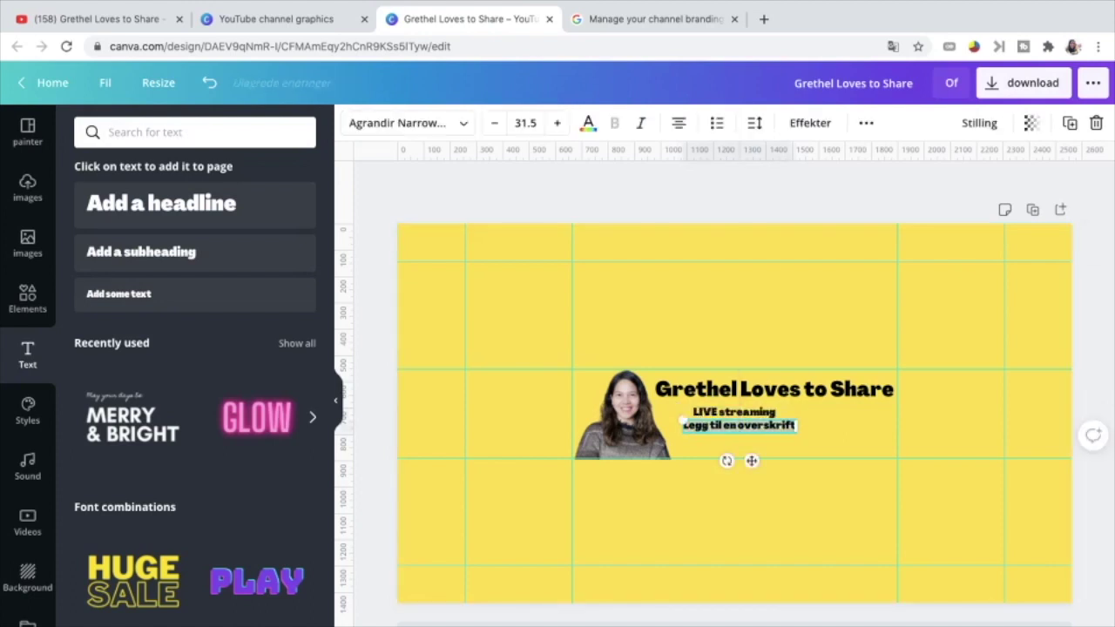
pyautogui.write('PERS')
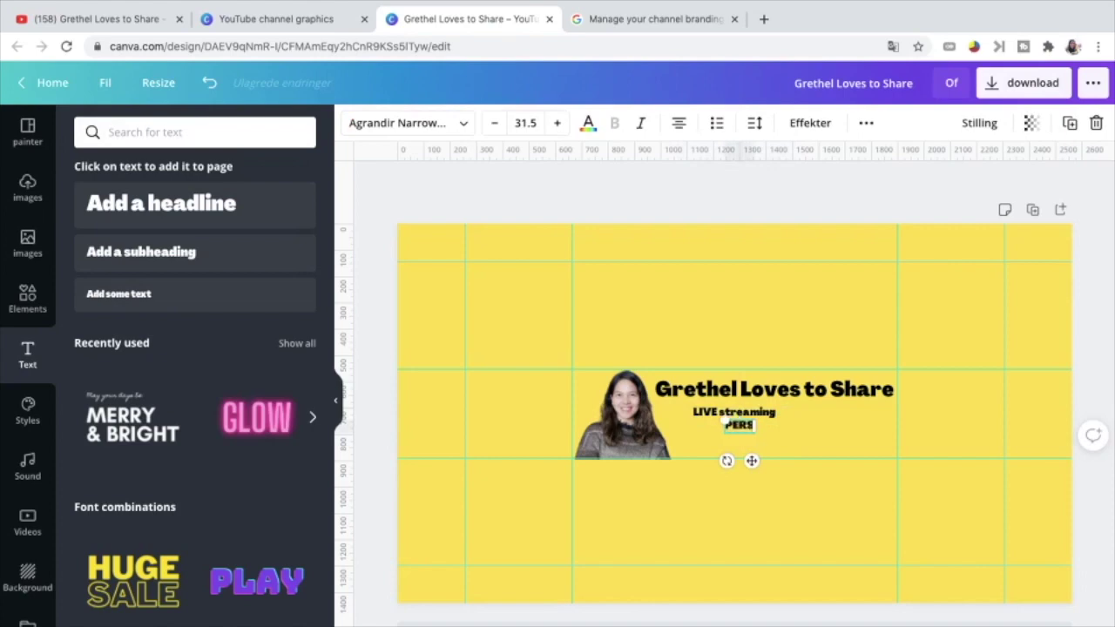
pyautogui.write('ONAL')
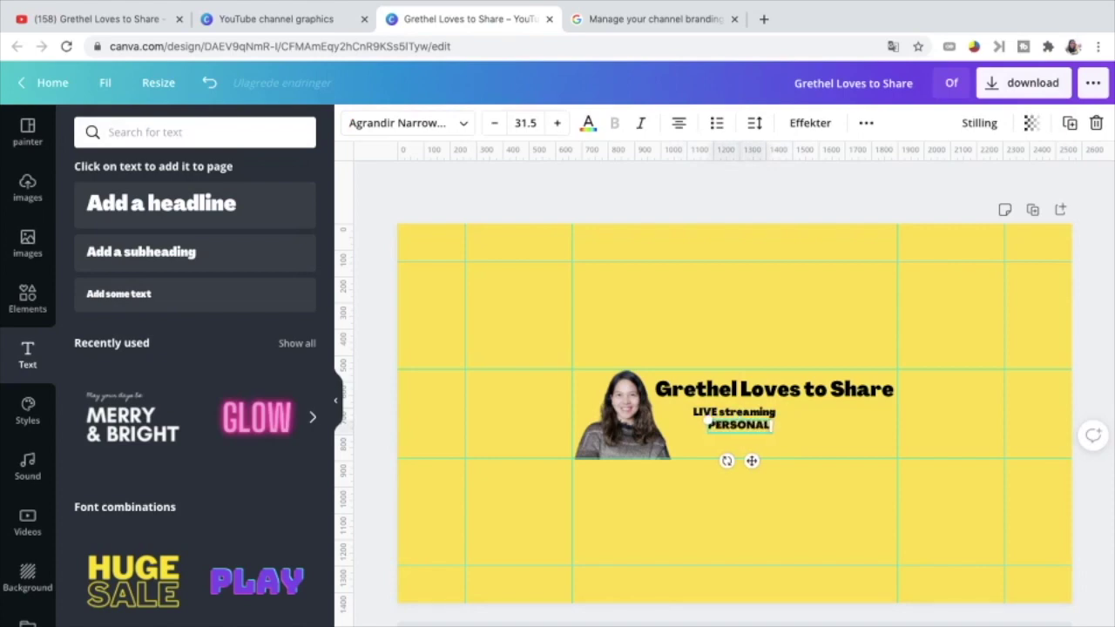
pyautogui.write(' VLOGS re')
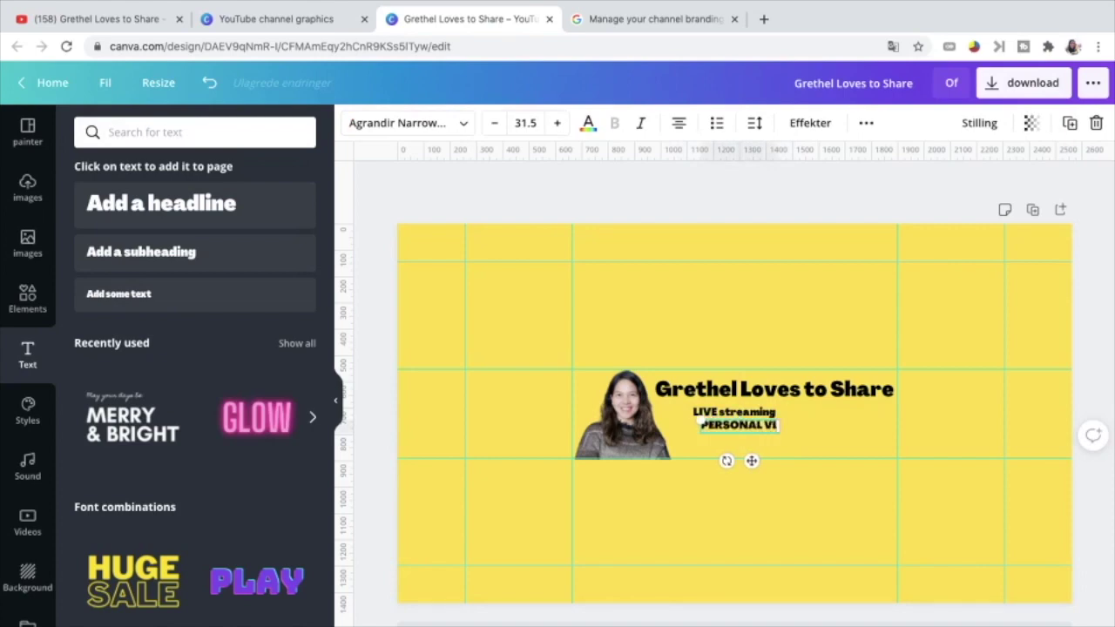
pyautogui.write('late')
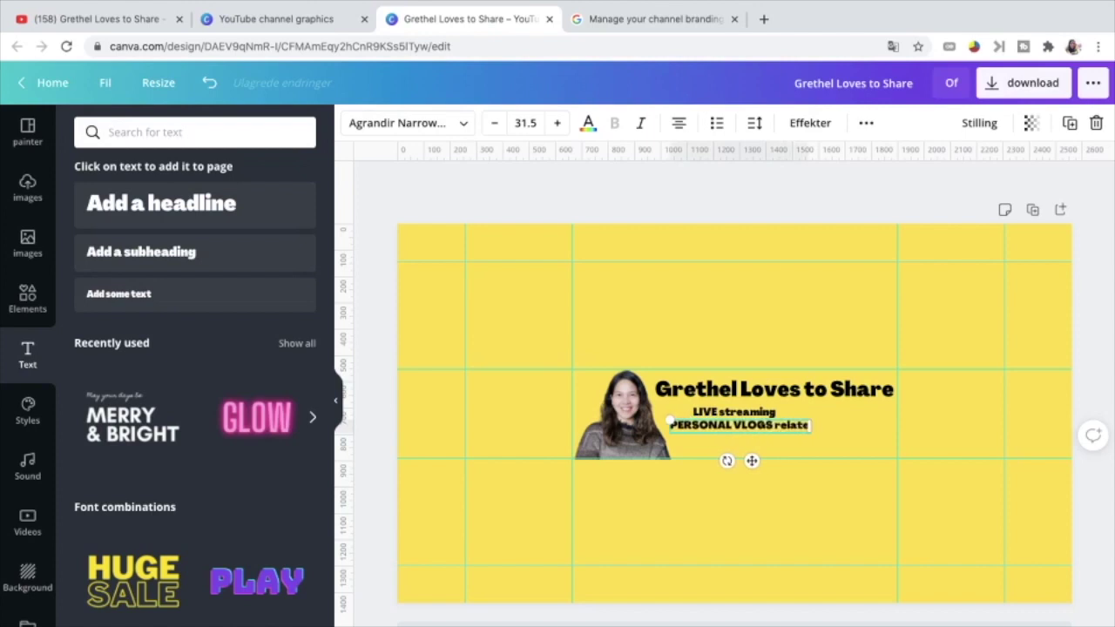
pyautogui.write('d to youtube')
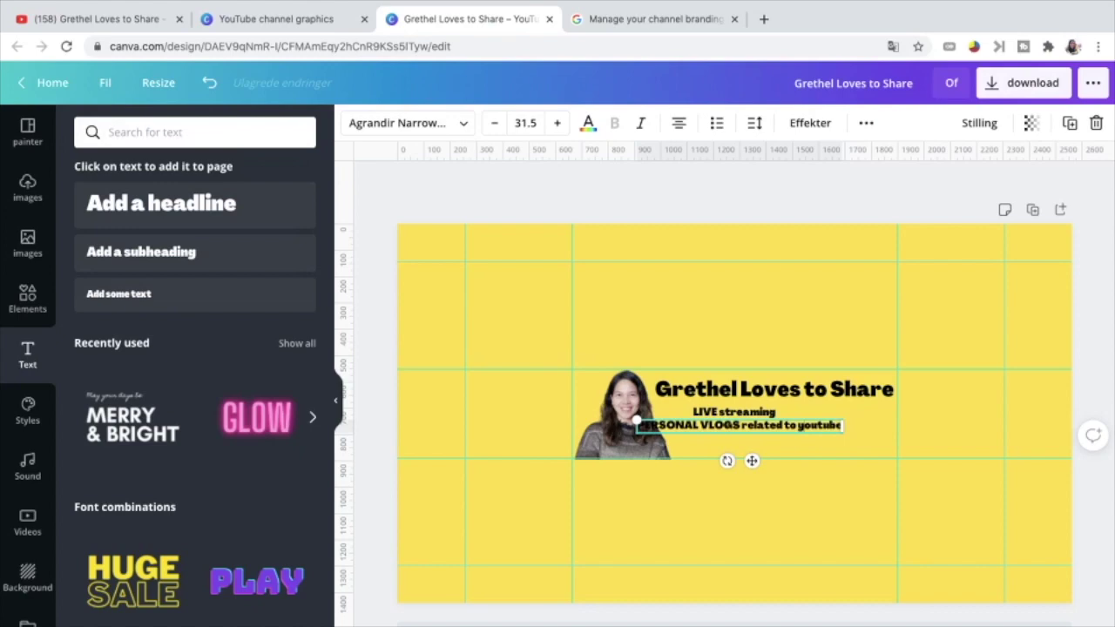
pyautogui.press('BackSpace')
pyautogui.write('Y')
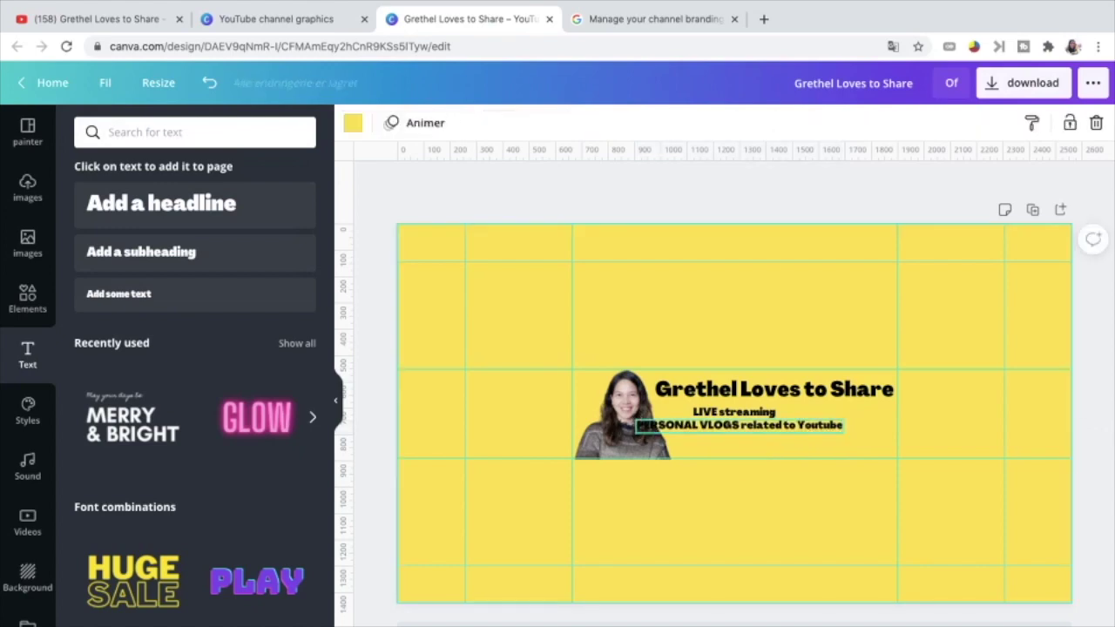
pyautogui.moveTo(637, 421); pyautogui.dragTo(675, 424)
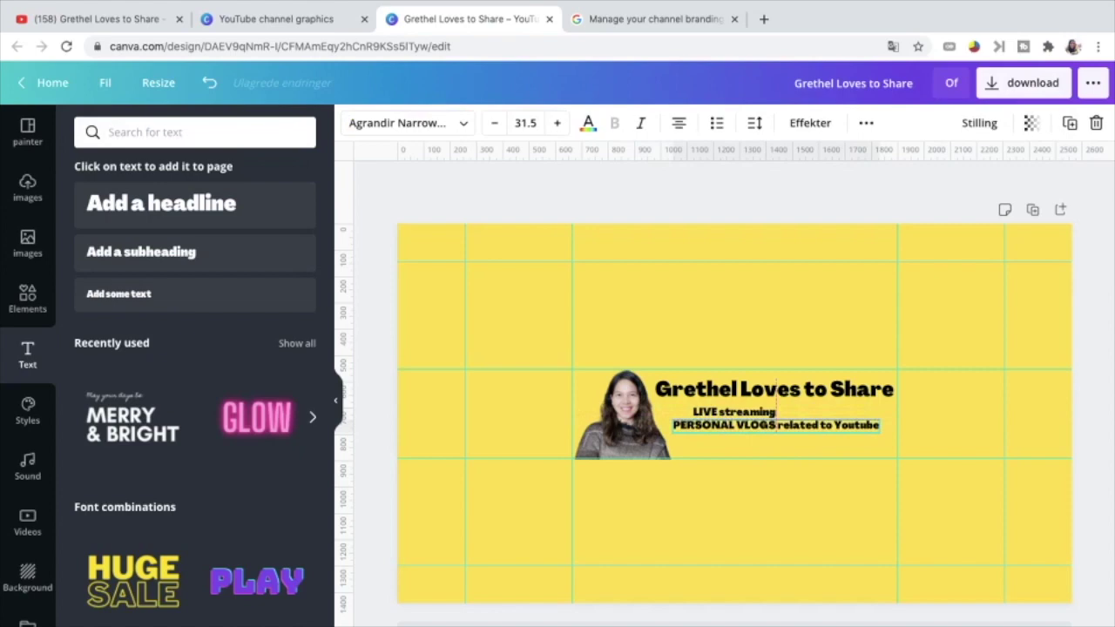
pyautogui.moveTo(674, 424); pyautogui.dragTo(679, 424)
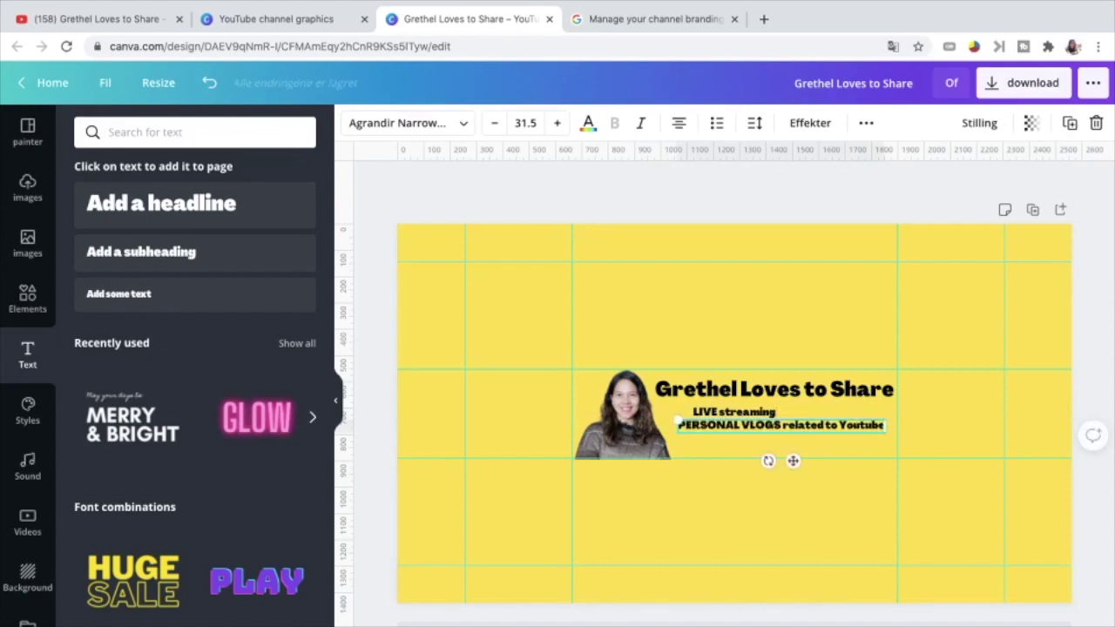
# - Add a third line reading "YOUTUBE thoughts for beginners" below the vlogs line and align the left edges of all three lines
pyautogui.press('t')
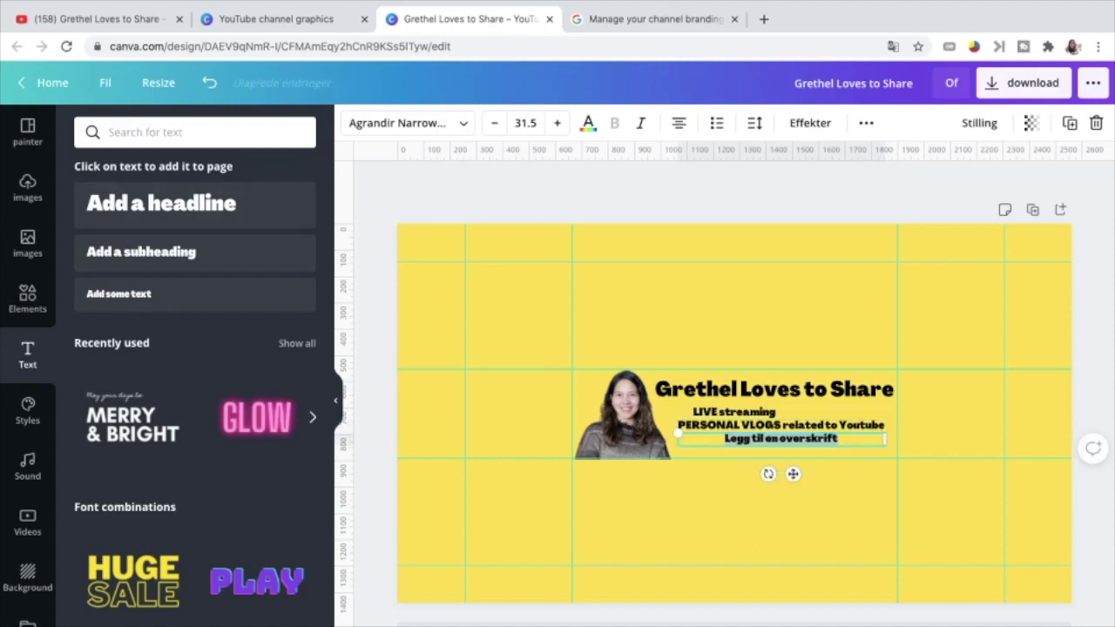
pyautogui.press('BackSpace')
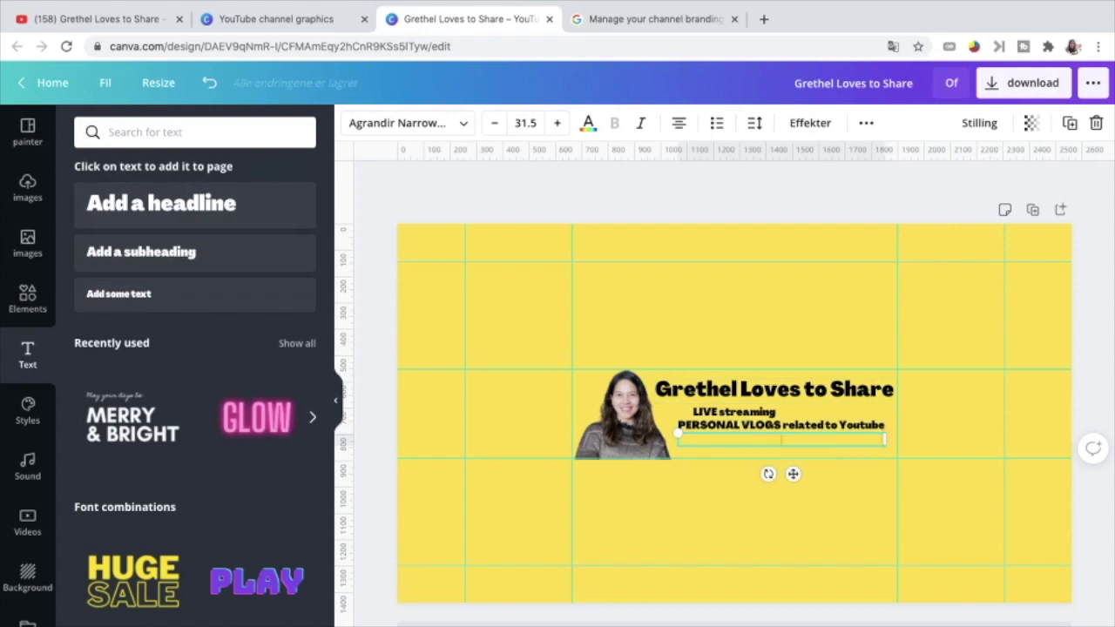
pyautogui.write('YOUTUBE thoughts')
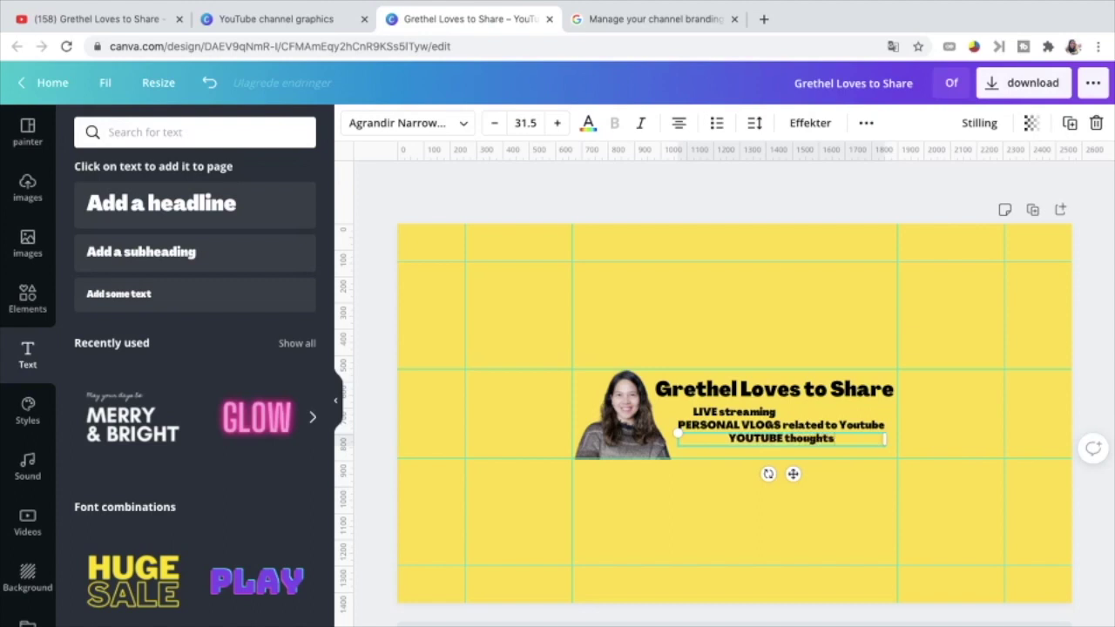
pyautogui.write(' for beginne')
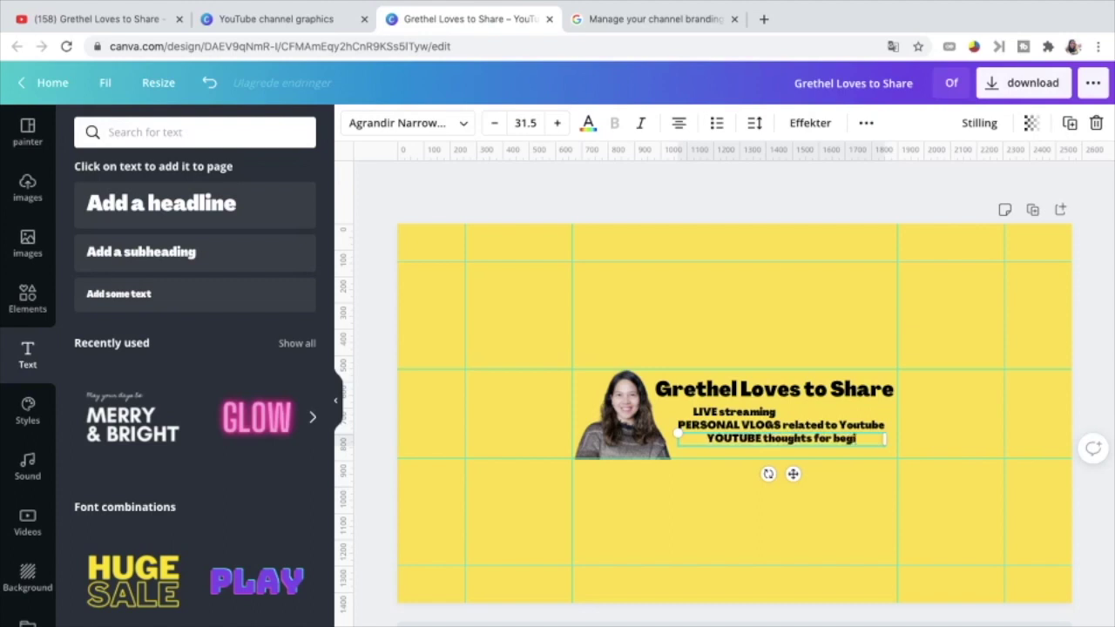
pyautogui.write('rs')
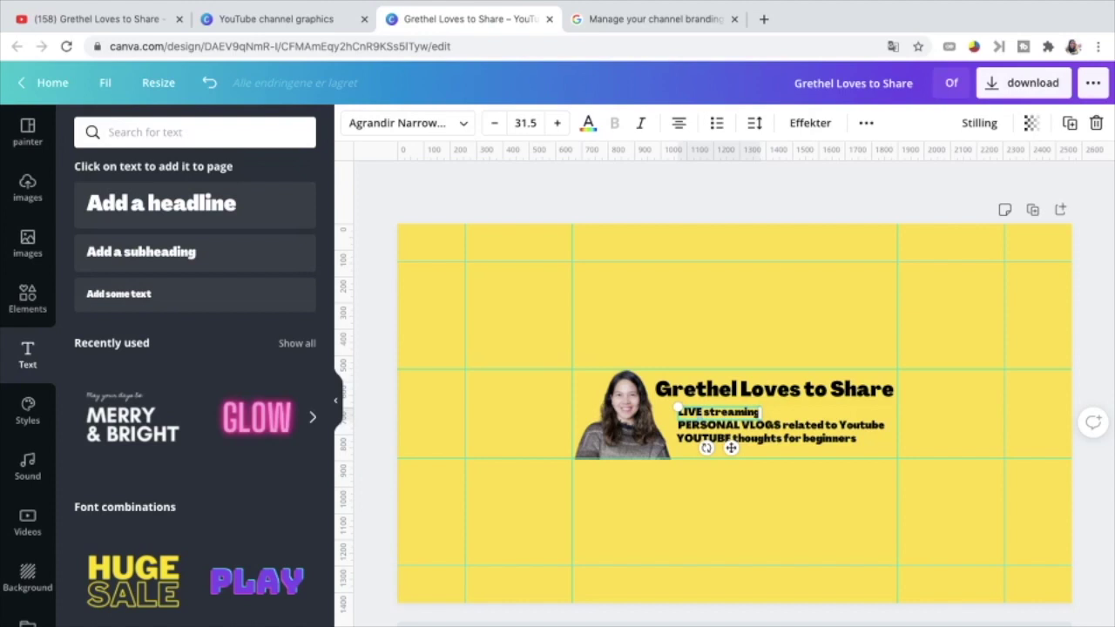
# - Colour the word "LIVE" in the "LIVE streaming" line with the brand red #f14e2e
pyautogui.click(588, 123)
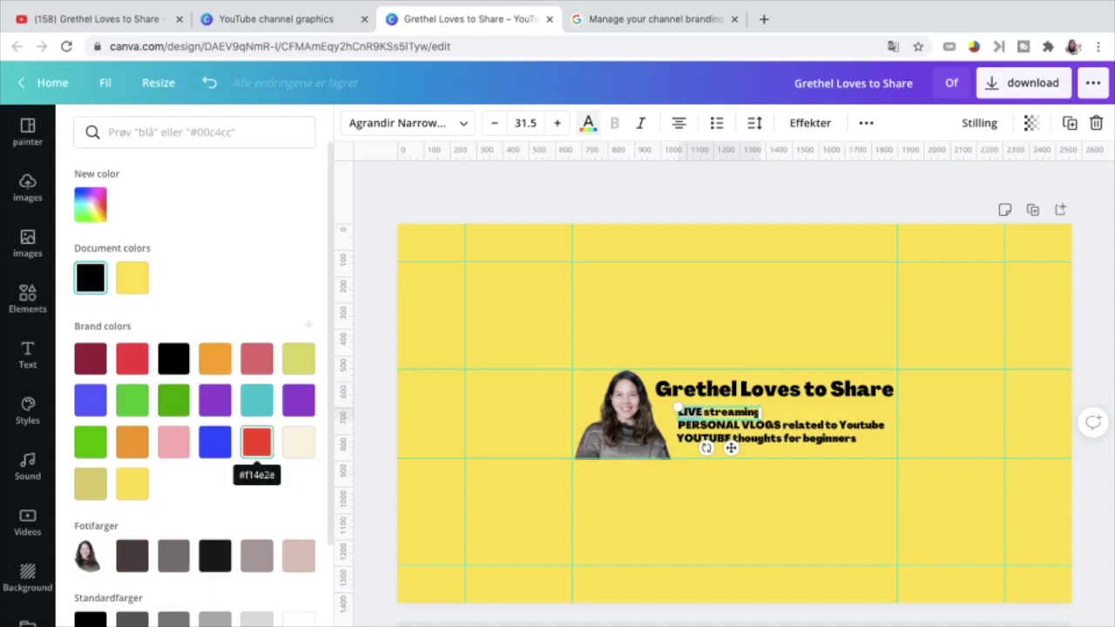
pyautogui.click(257, 442)
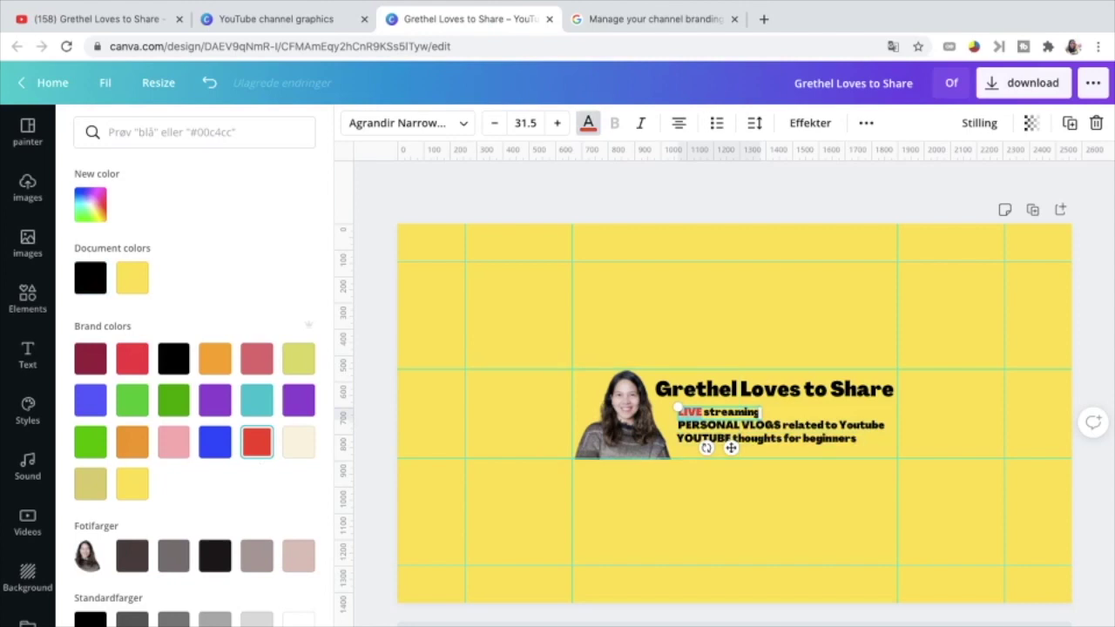
# - Colour "PERSONAL VLOGS" in the second topic line and "YOUTUBE thoughts" in the third with the same brand red as "LIVE"
pyautogui.click(767, 426)
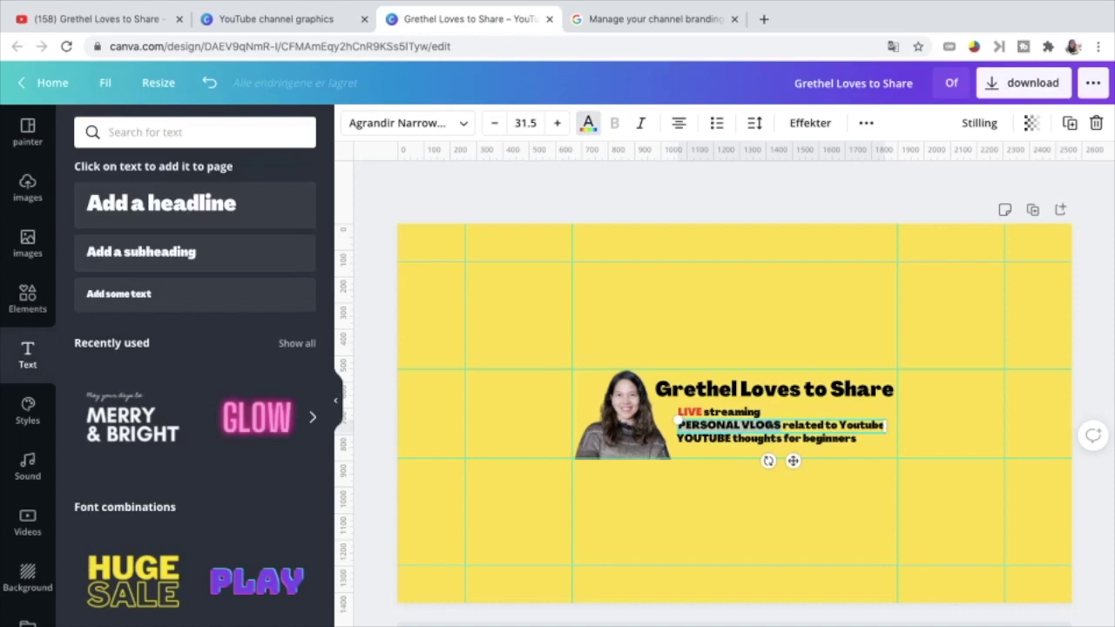
pyautogui.click(257, 442)
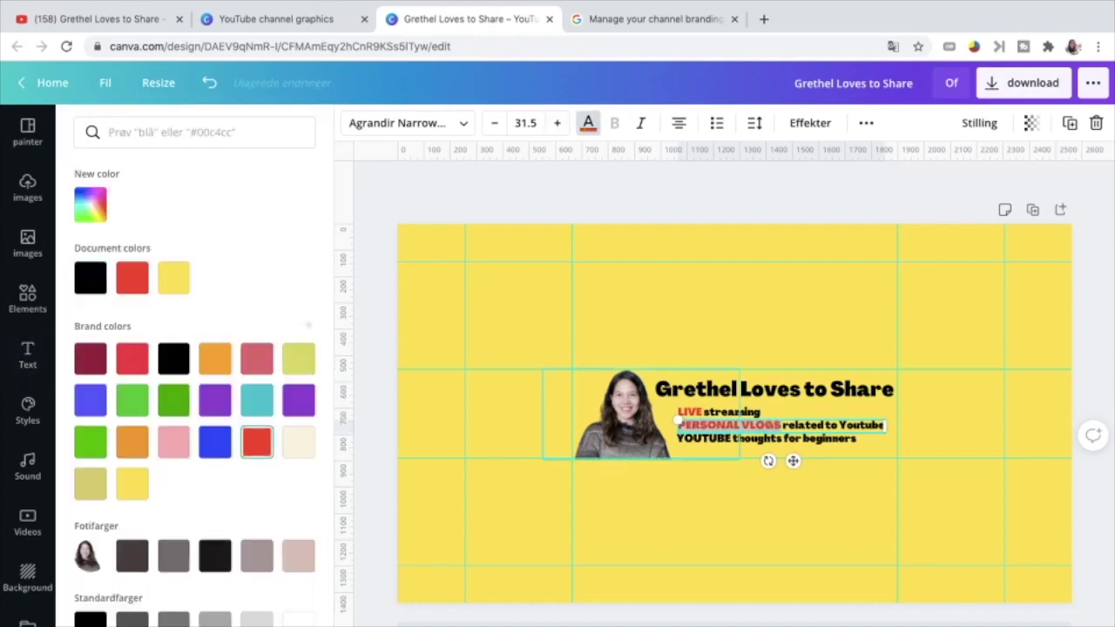
pyautogui.click(704, 439)
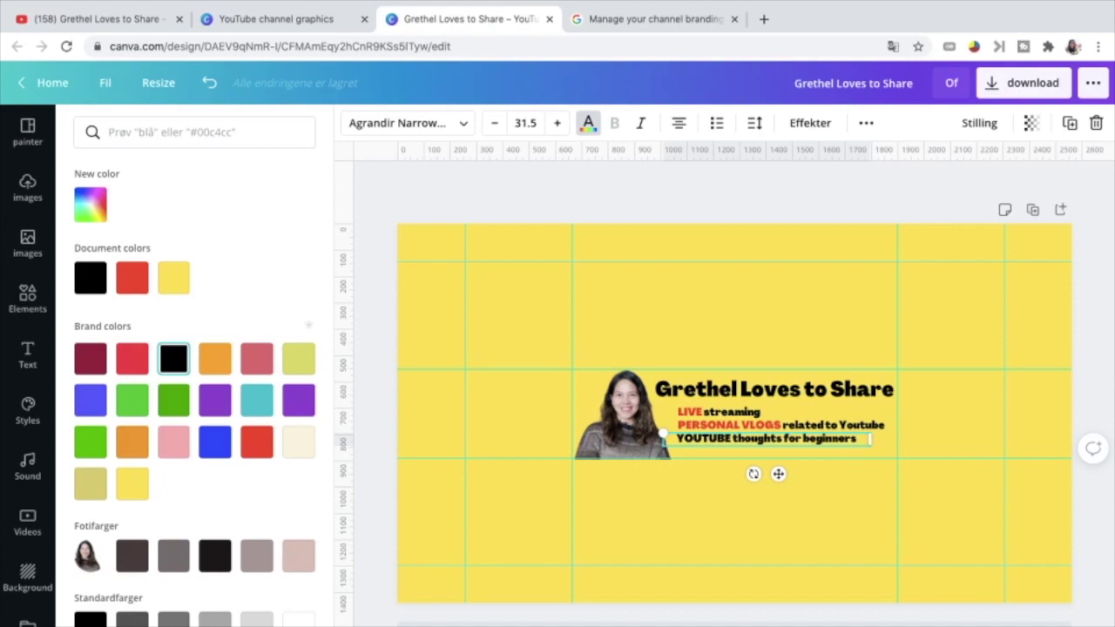
pyautogui.moveTo(729, 439); pyautogui.dragTo(783, 440)
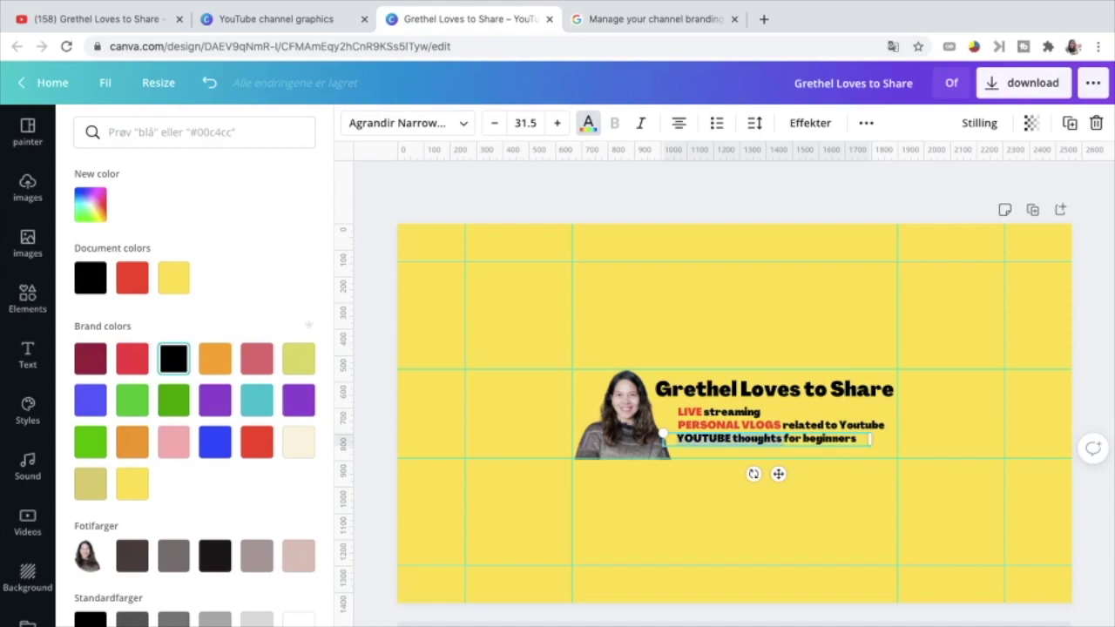
pyautogui.click(257, 441)
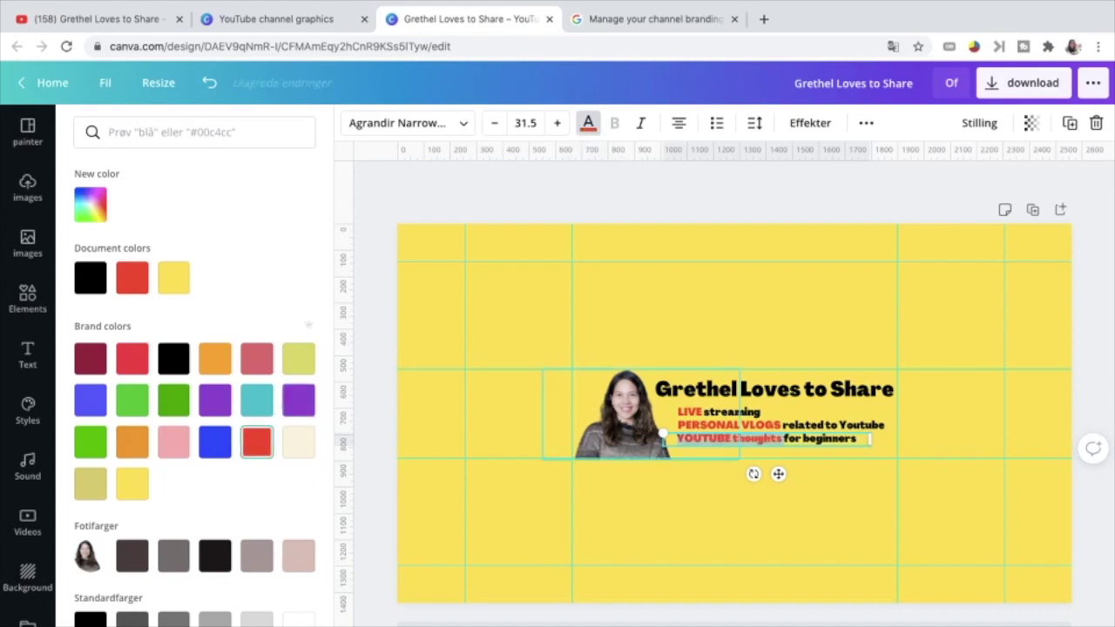
pyautogui.click(785, 514)
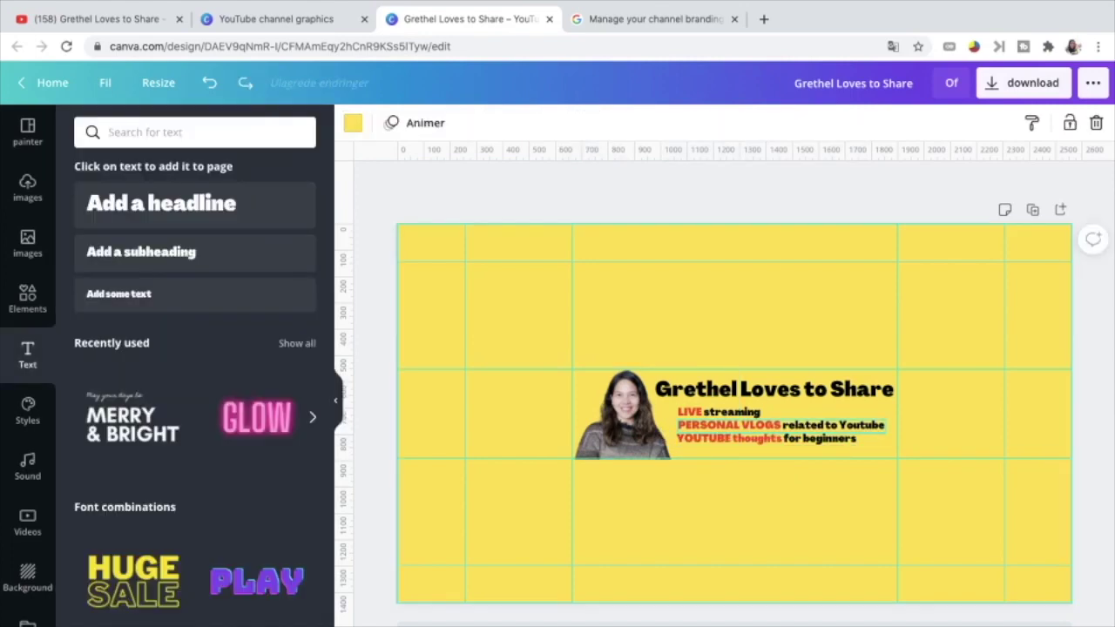
# - Increase the font size of the "LIVE streaming" line to 33.5
pyautogui.click(719, 412)
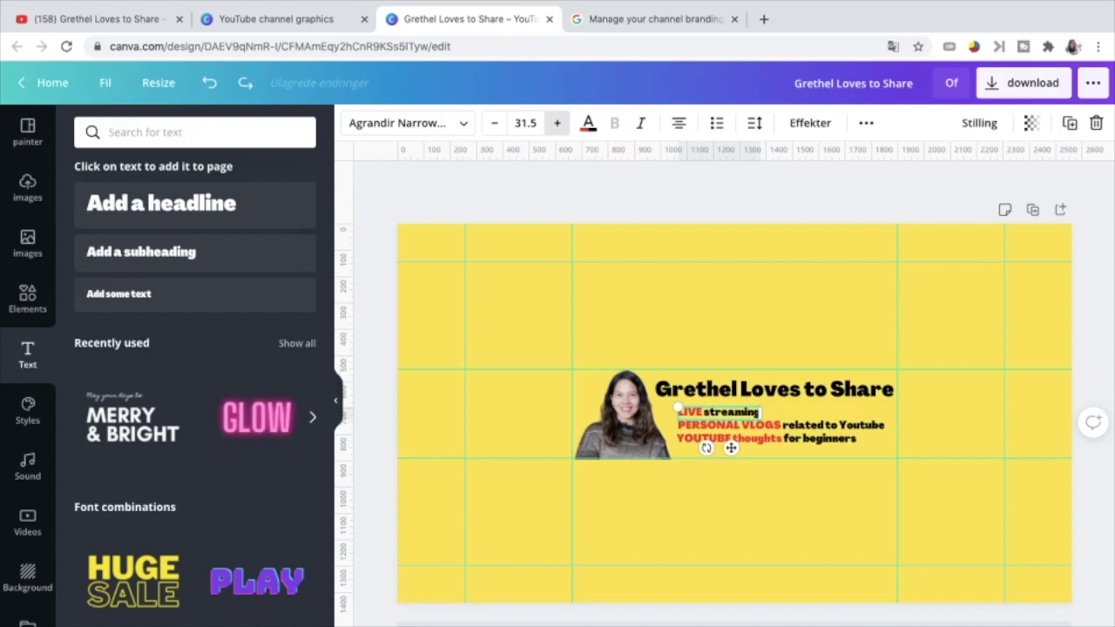
pyautogui.click(558, 123)
pyautogui.click(557, 123)
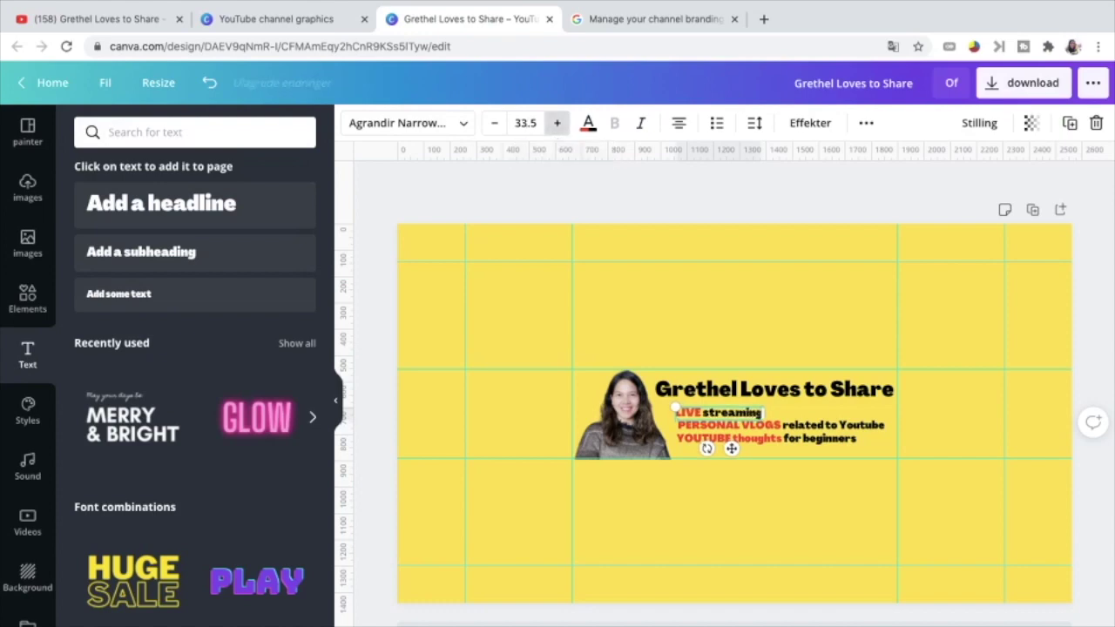
pyautogui.click(558, 123)
pyautogui.click(494, 123)
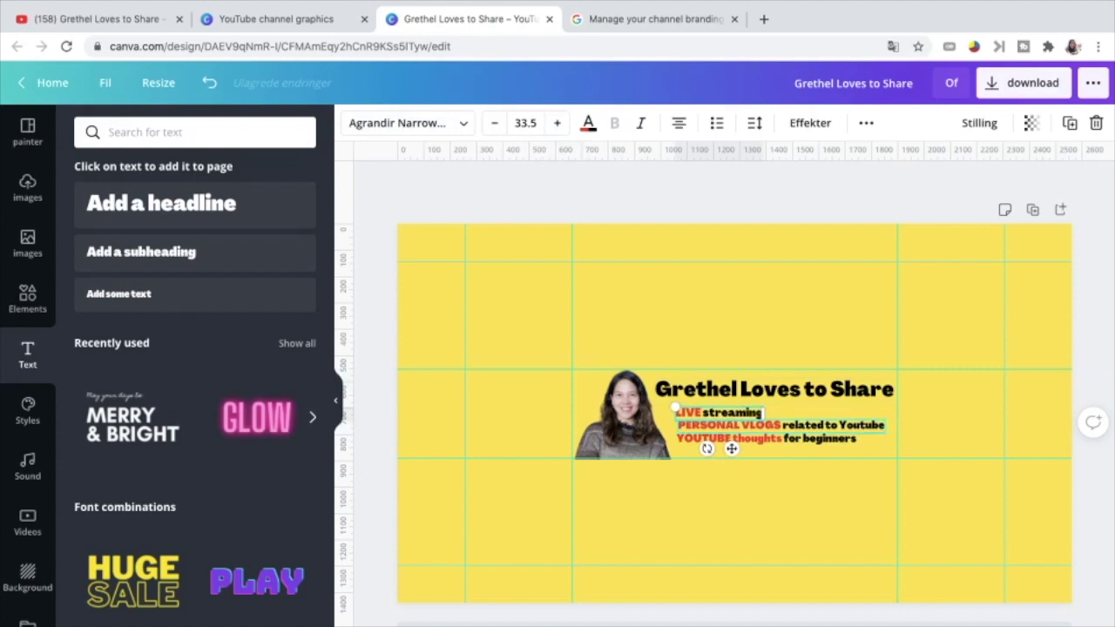
# - Enlarge the "PERSONAL VLOGS related to Youtube" and "YOUTUBE thoughts for beginners" lines to font size 33.5, matching the first line
pyautogui.click(723, 425)
pyautogui.click(558, 123)
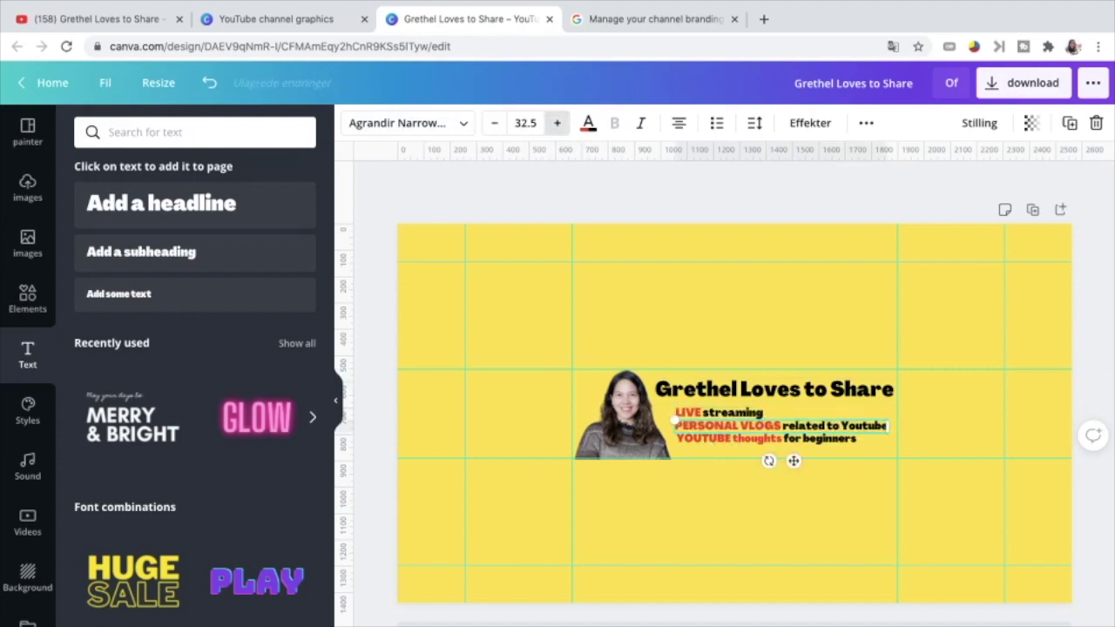
pyautogui.click(766, 439)
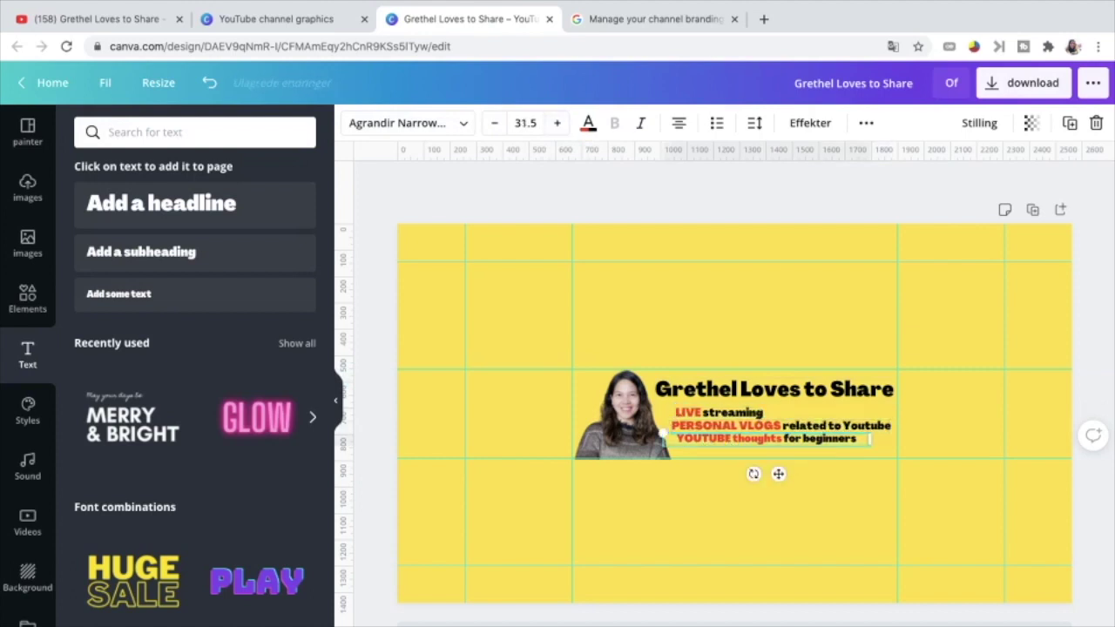
pyautogui.click(558, 123)
pyautogui.click(558, 123)
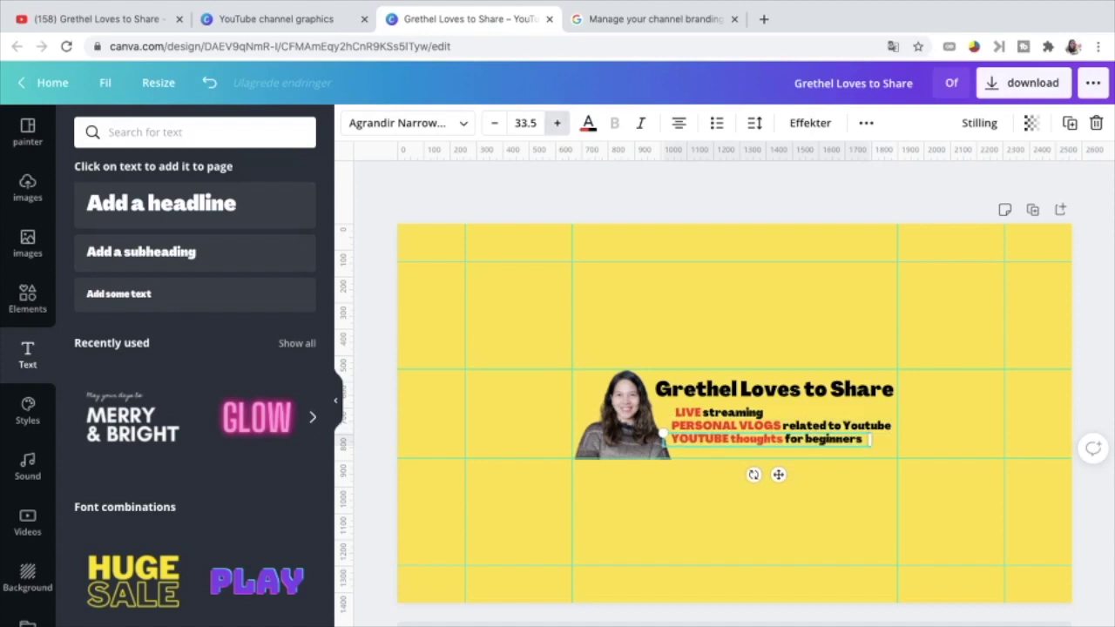
# - Move the "LIVE streaming" line slightly so its left edge aligns with the two topic lines below it
pyautogui.click(714, 412)
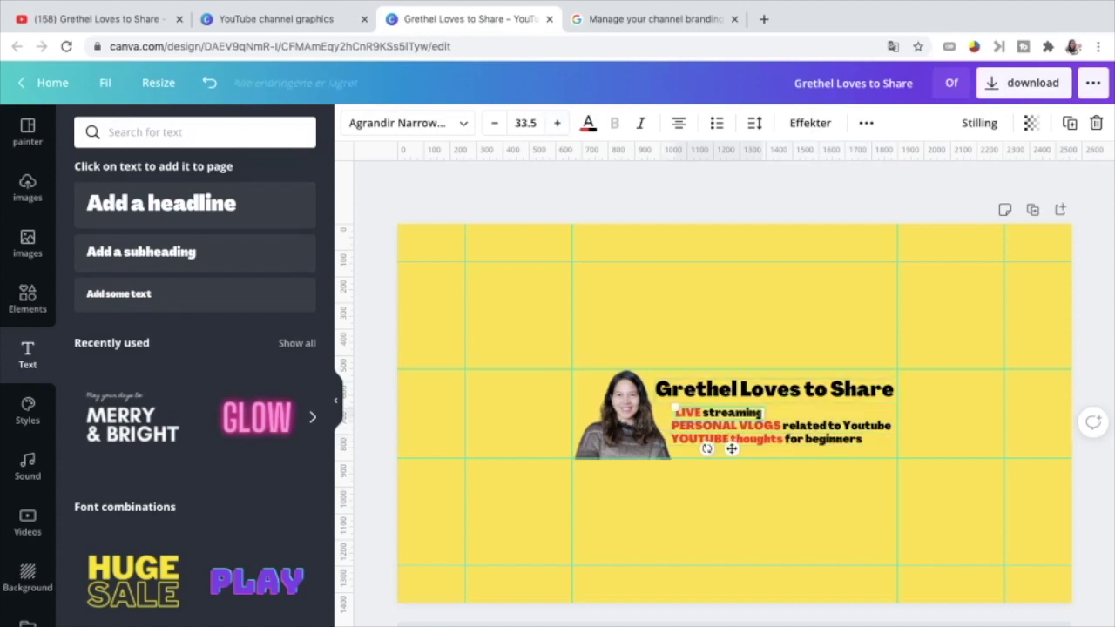
pyautogui.moveTo(732, 449); pyautogui.dragTo(727, 450)
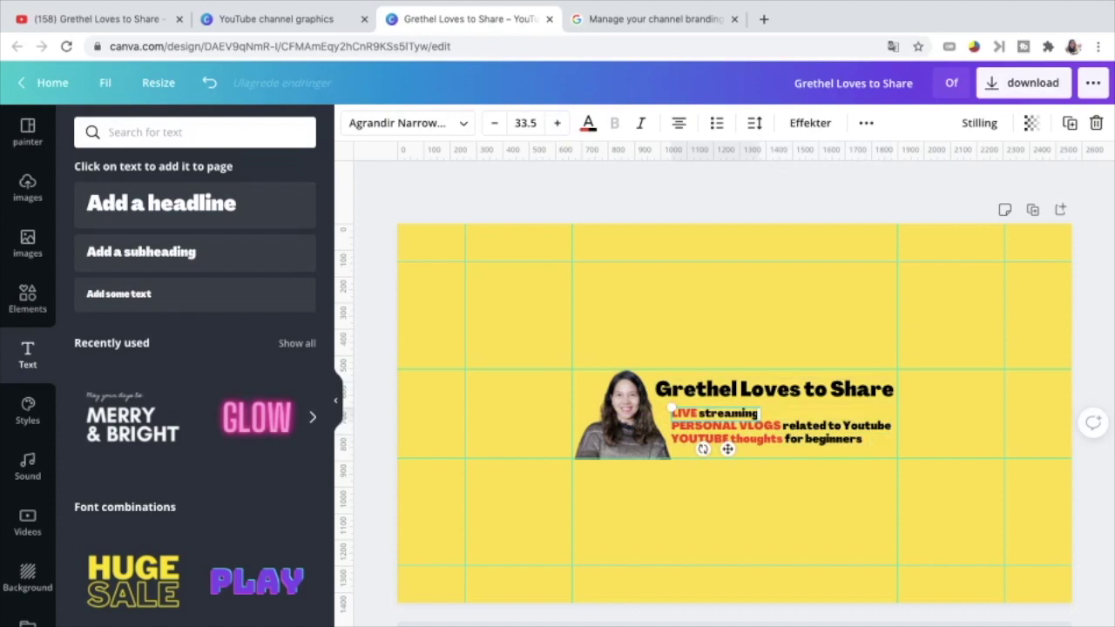
pyautogui.click(728, 488)
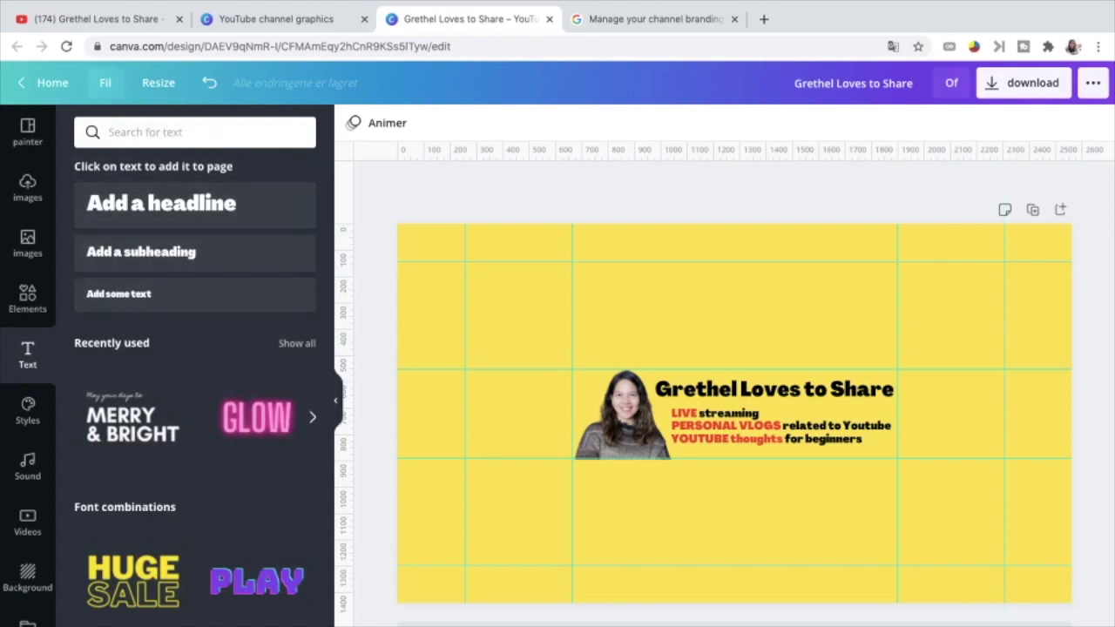
# - Hide the rulers and the guide lines on the banner canvas
pyautogui.click(104, 82)
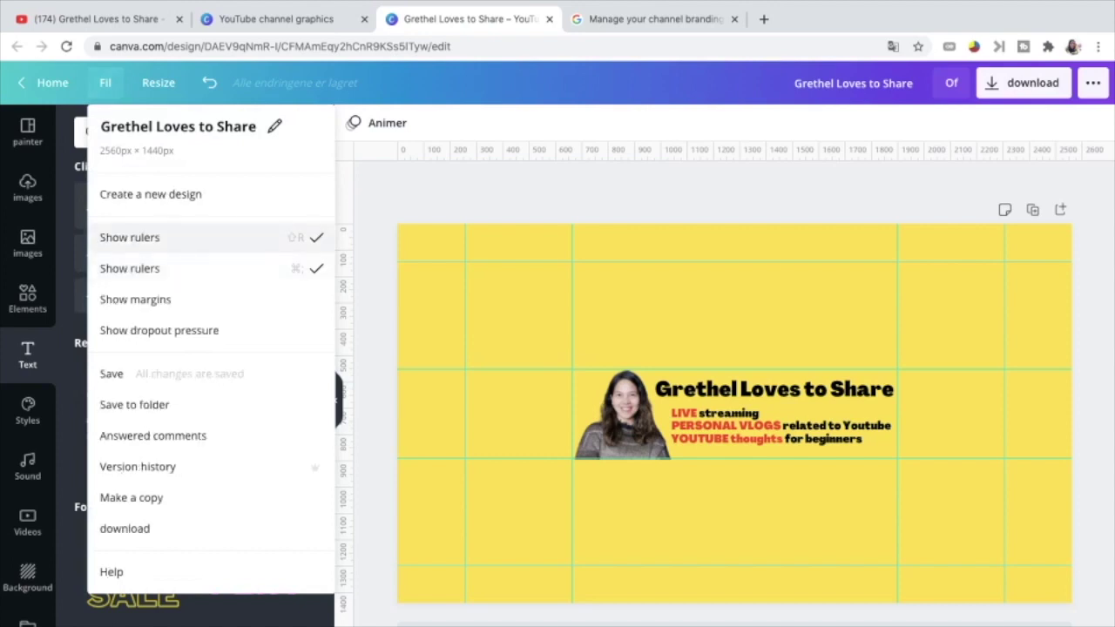
pyautogui.click(130, 237)
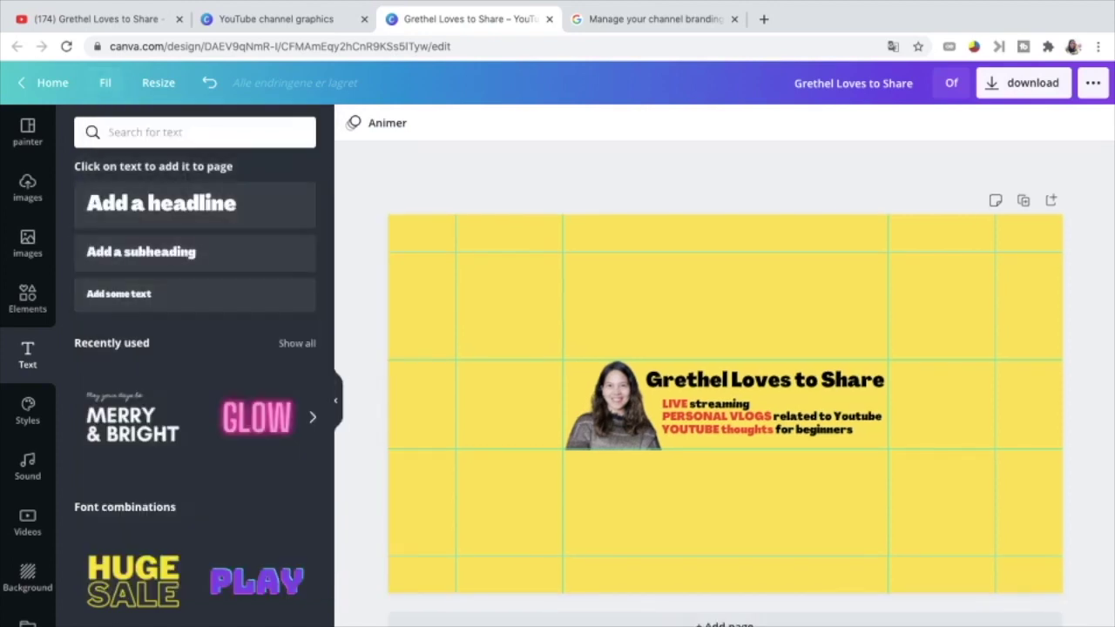
pyautogui.click(104, 82)
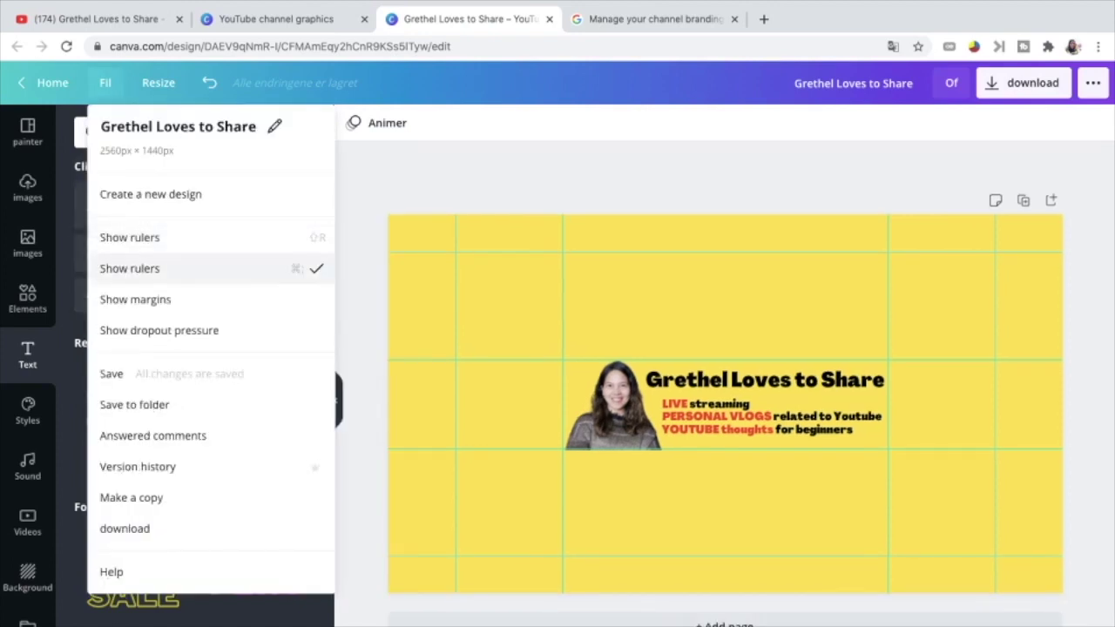
pyautogui.click(130, 269)
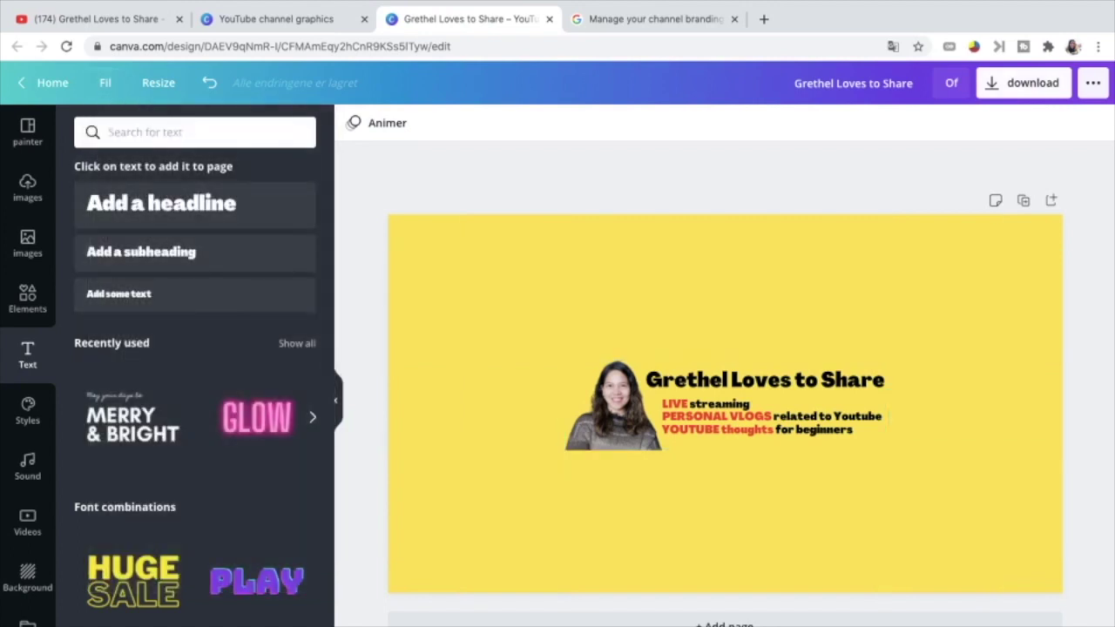
# - Download the finished banner design and switch to the YouTube channel page
pyautogui.click(1023, 82)
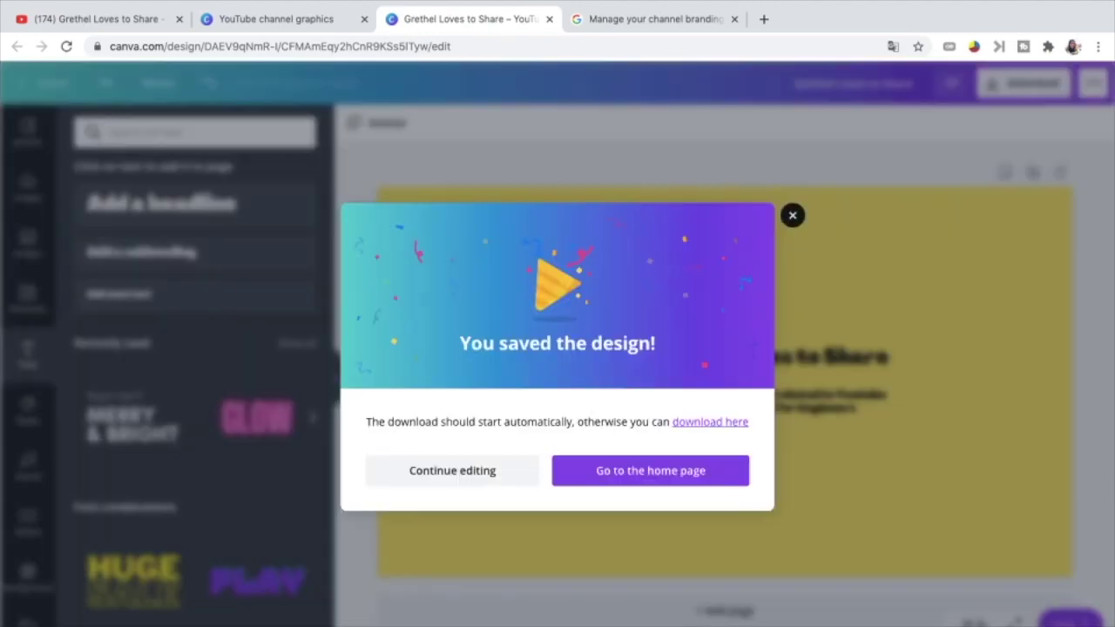
pyautogui.click(792, 215)
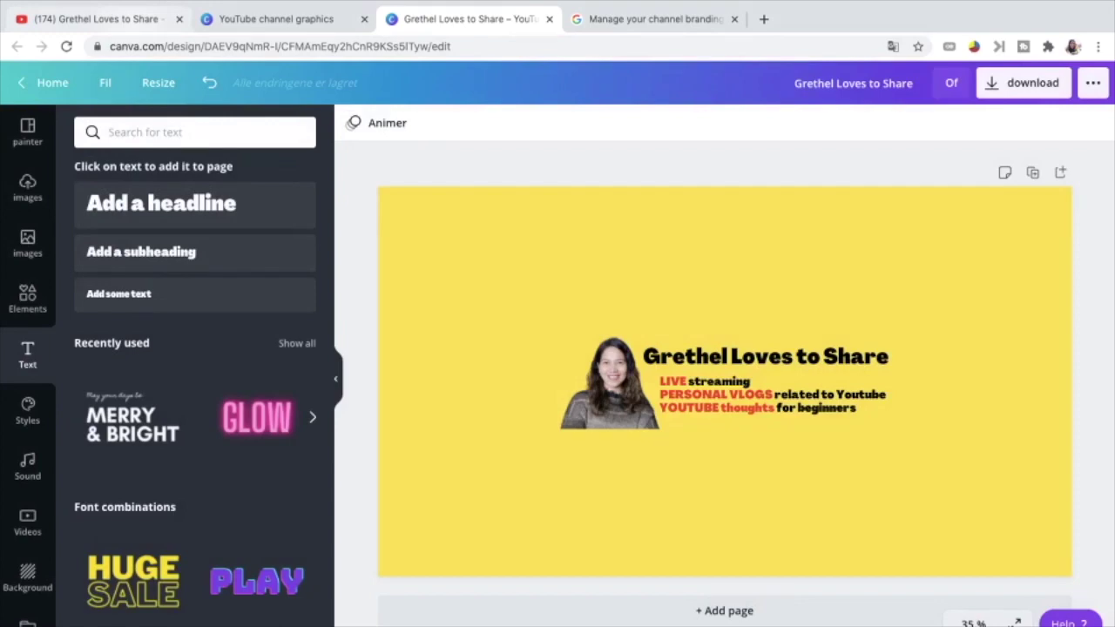
pyautogui.click(99, 19)
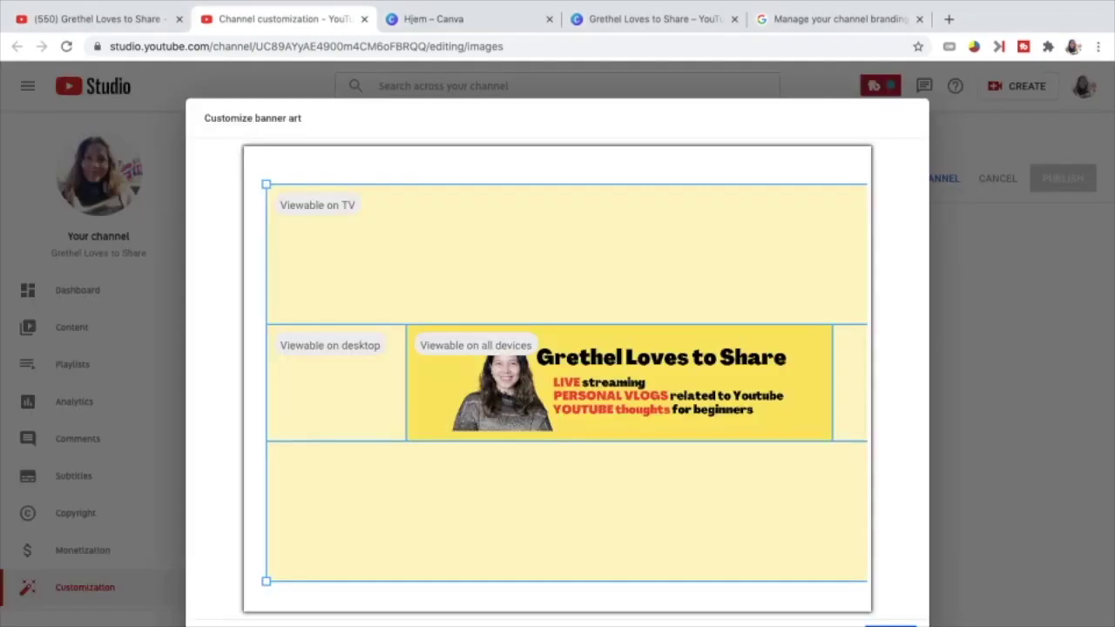
# - In YouTube Studio's banner customization, shrink and reposition the crop frame until the all-devices area fits closely around the portrait and text
pyautogui.moveTo(266, 184); pyautogui.dragTo(288, 196)
pyautogui.moveTo(558, 389)
pyautogui.mouseDown()
pyautogui.moveTo(535, 377)
pyautogui.moveTo(558, 376)
pyautogui.mouseUp()
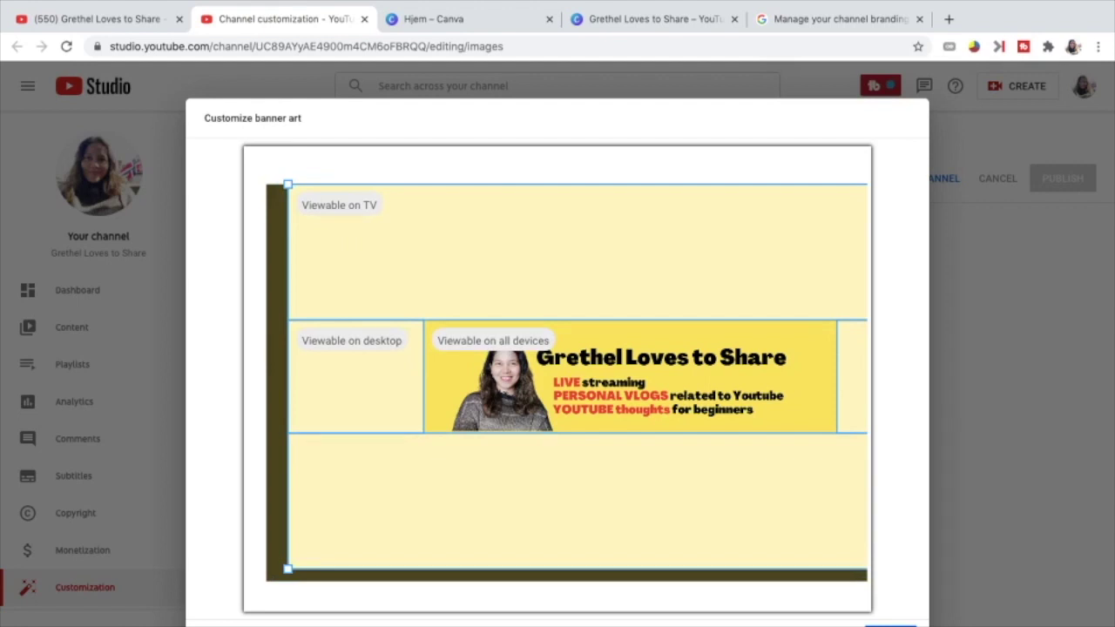
pyautogui.moveTo(558, 377); pyautogui.dragTo(556, 382)
pyautogui.moveTo(287, 575); pyautogui.dragTo(317, 560)
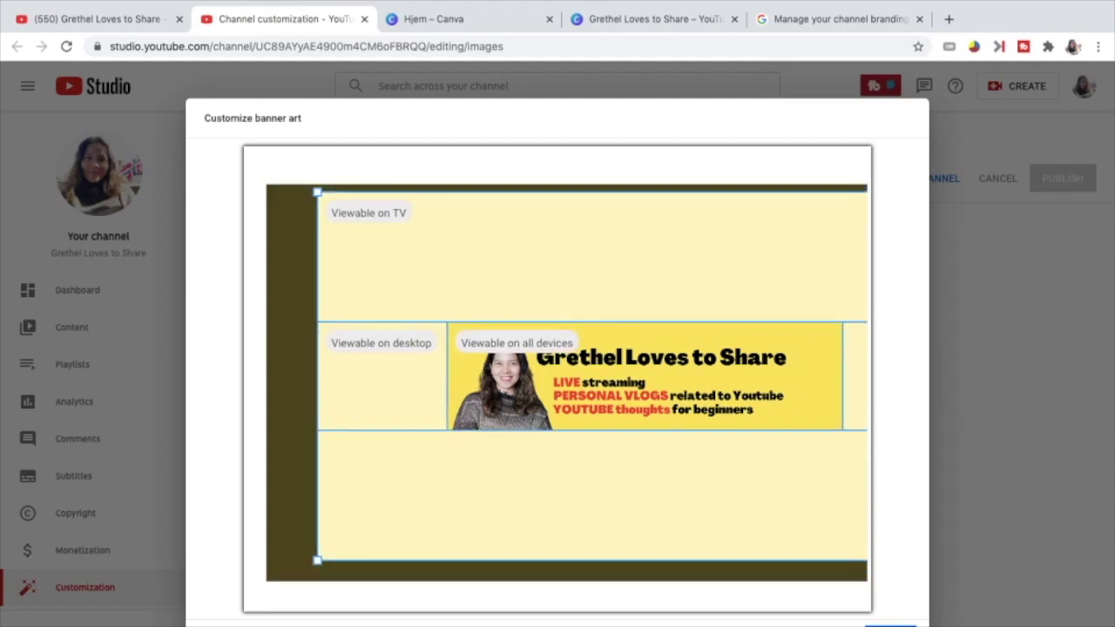
pyautogui.moveTo(317, 192); pyautogui.dragTo(322, 195)
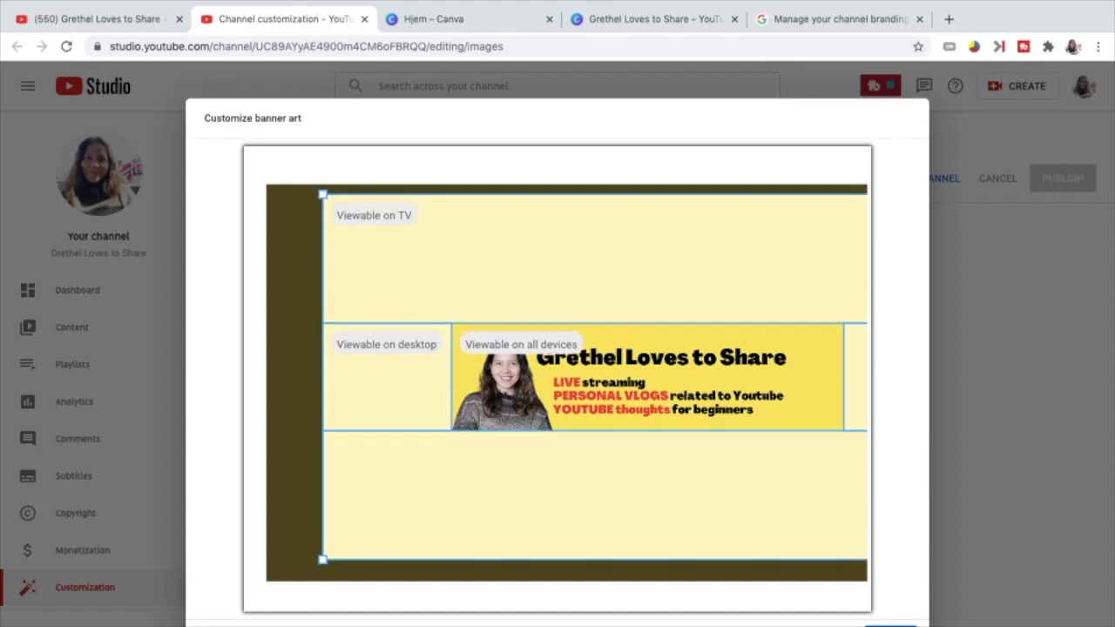